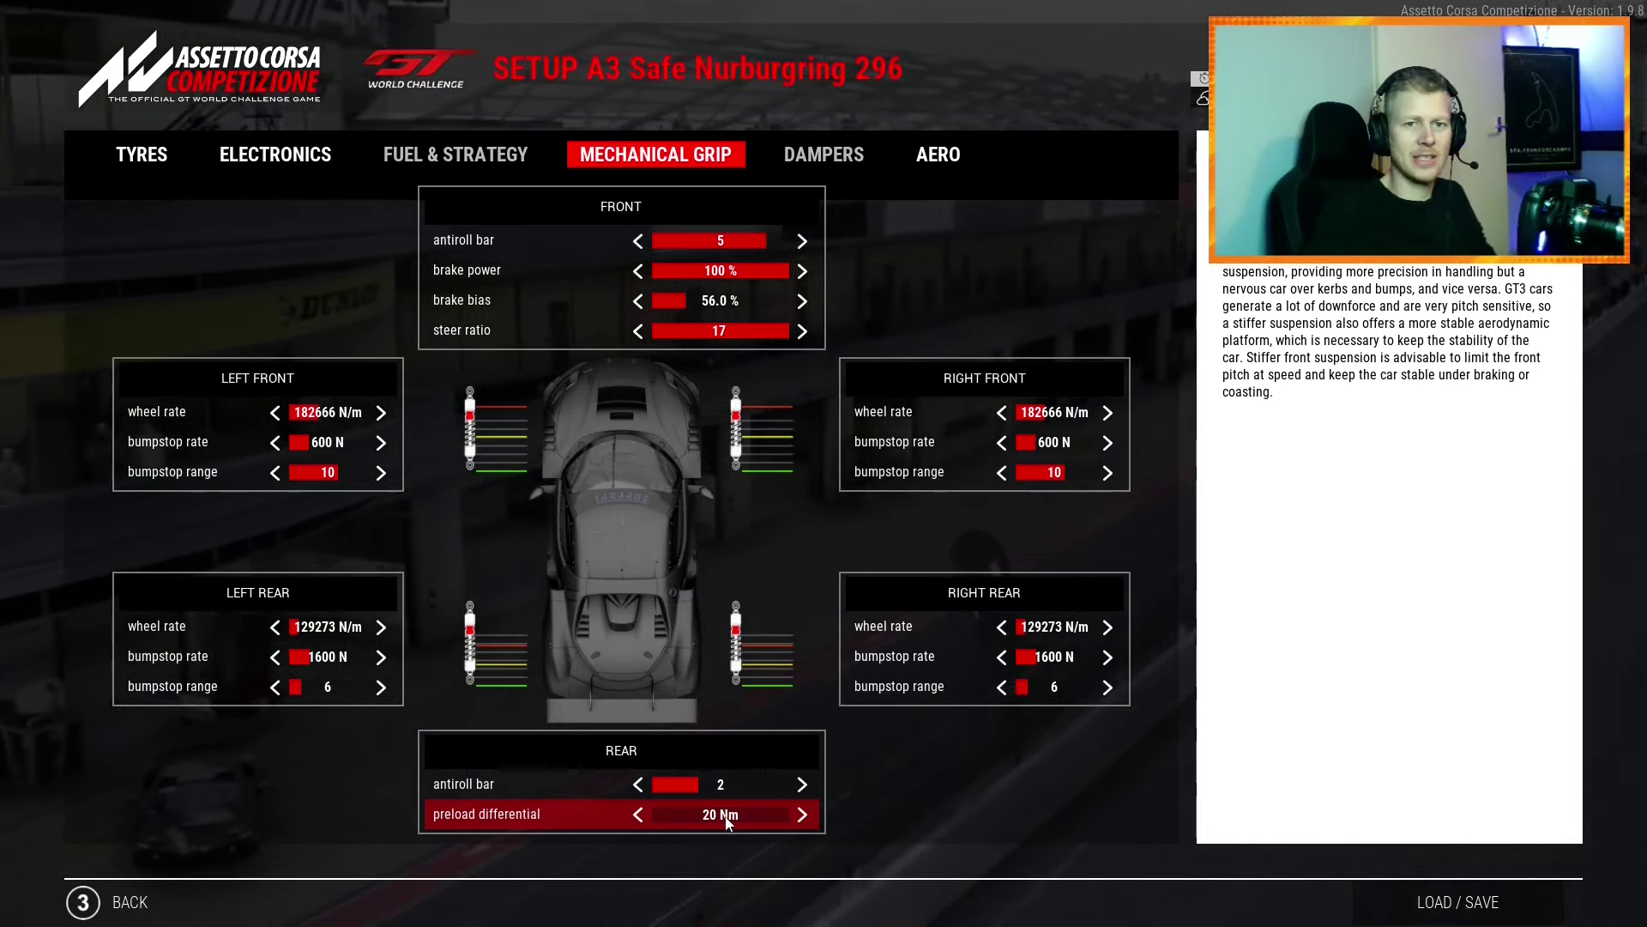
Step: Push the rear anti-roll bar up, check Electronics, then settle it at 0 on Mechanical Grip
{"action": "left_click", "coordinate": [801, 783]}
{"action": "left_click", "coordinate": [801, 783]}
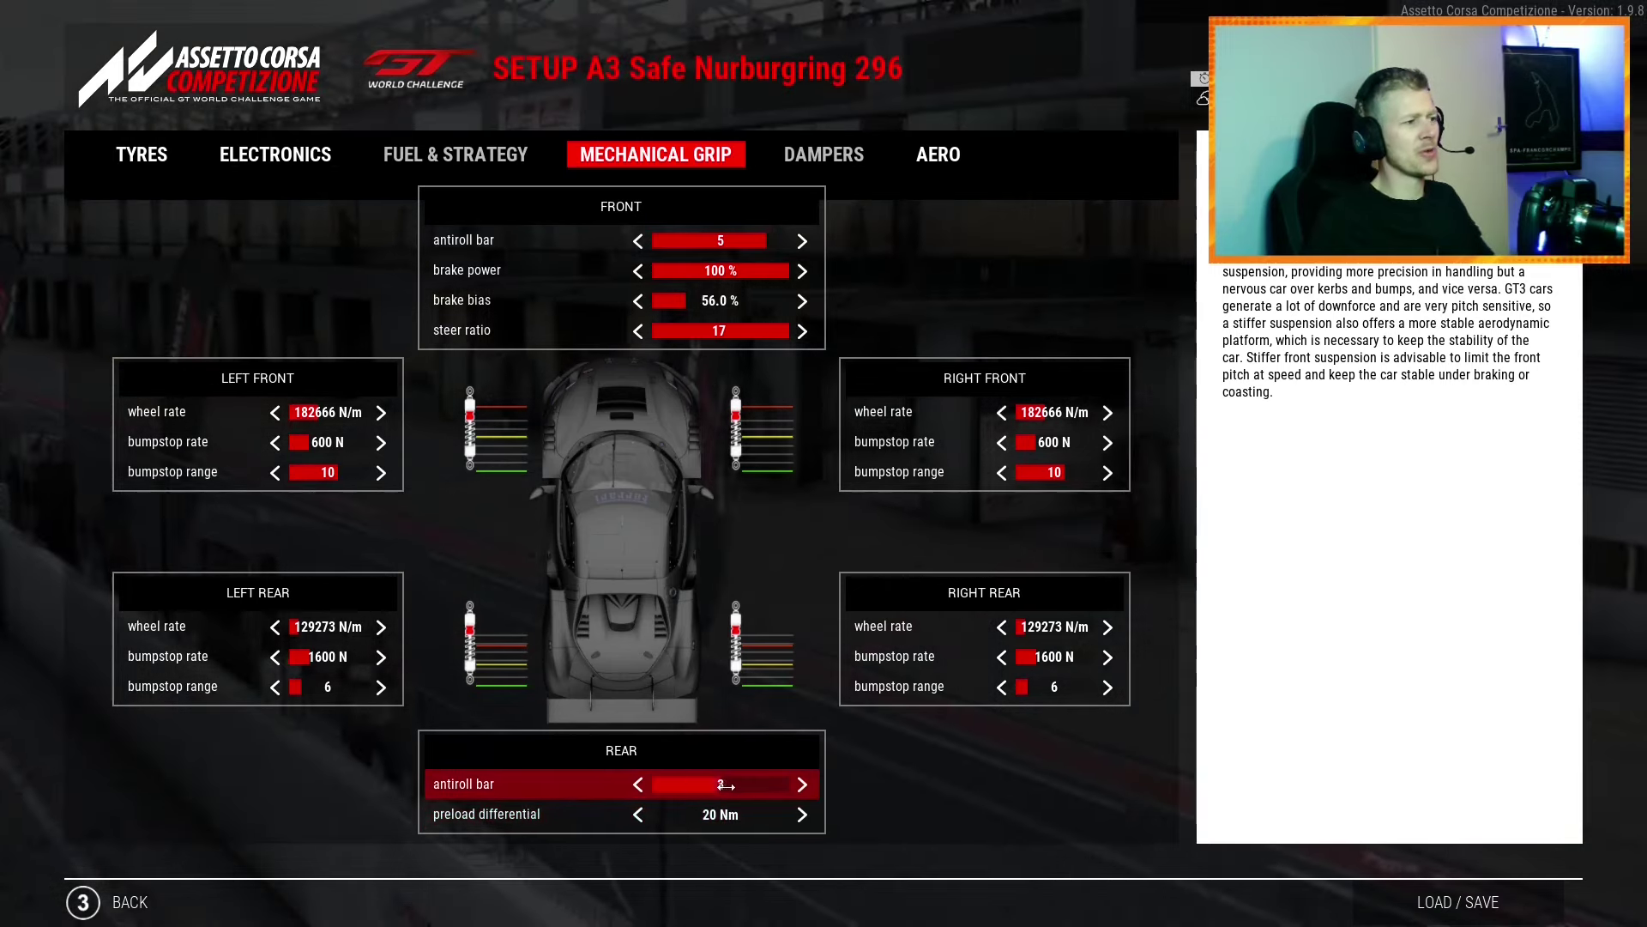
{"action": "left_click", "coordinate": [802, 783]}
{"action": "left_click", "coordinate": [801, 783]}
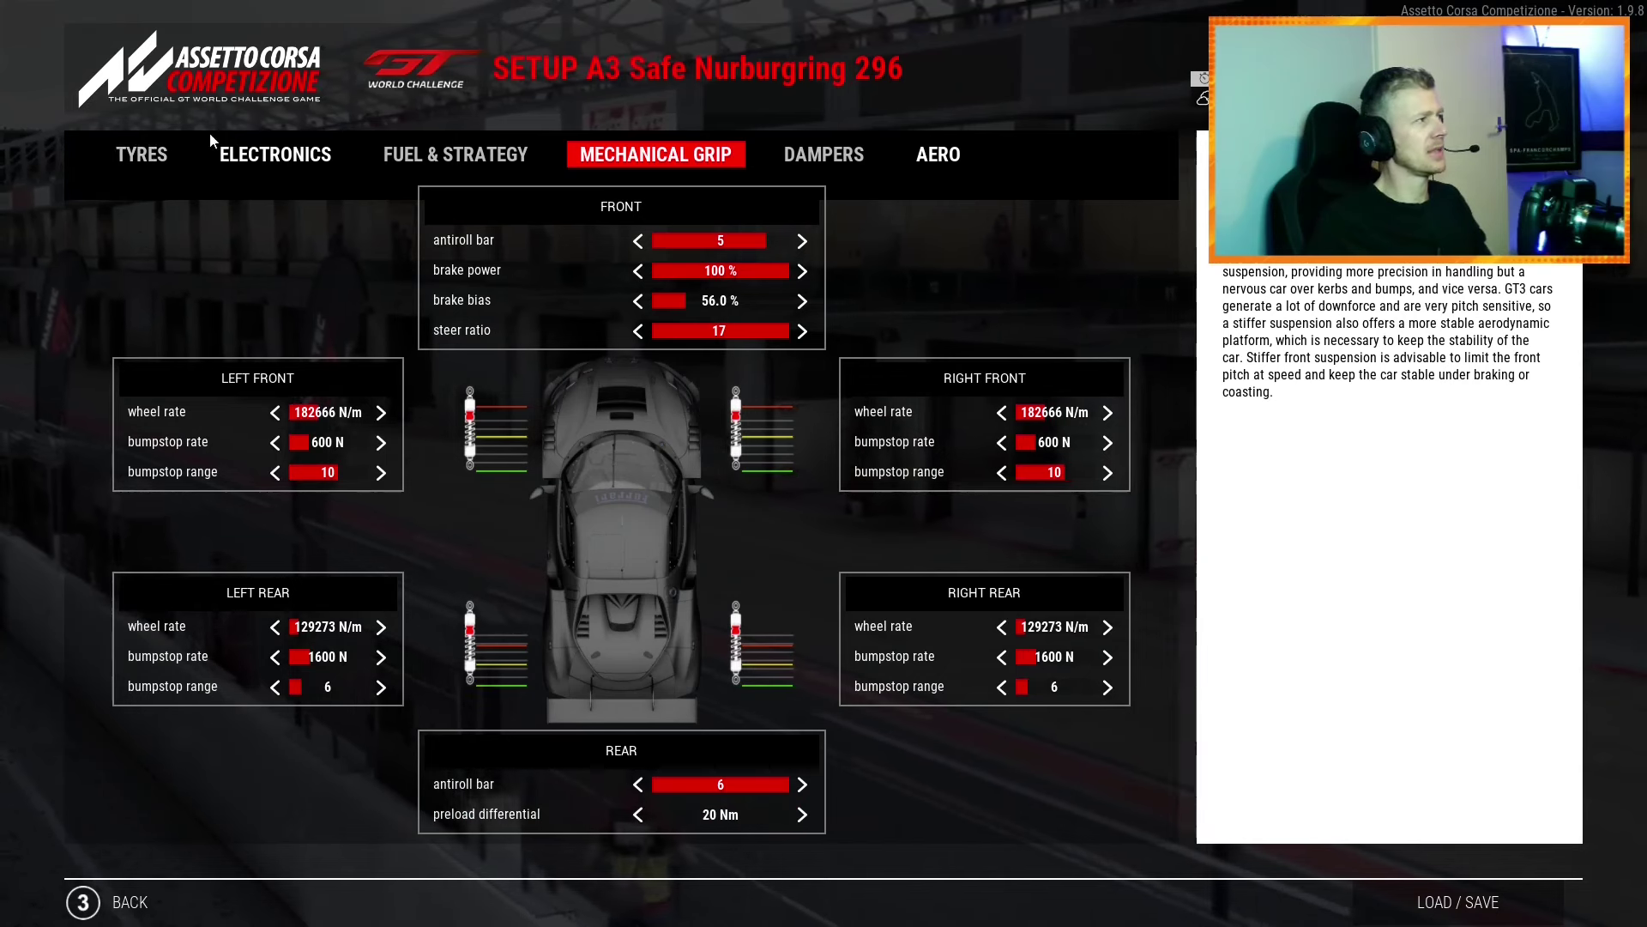
{"action": "left_click", "coordinate": [266, 154]}
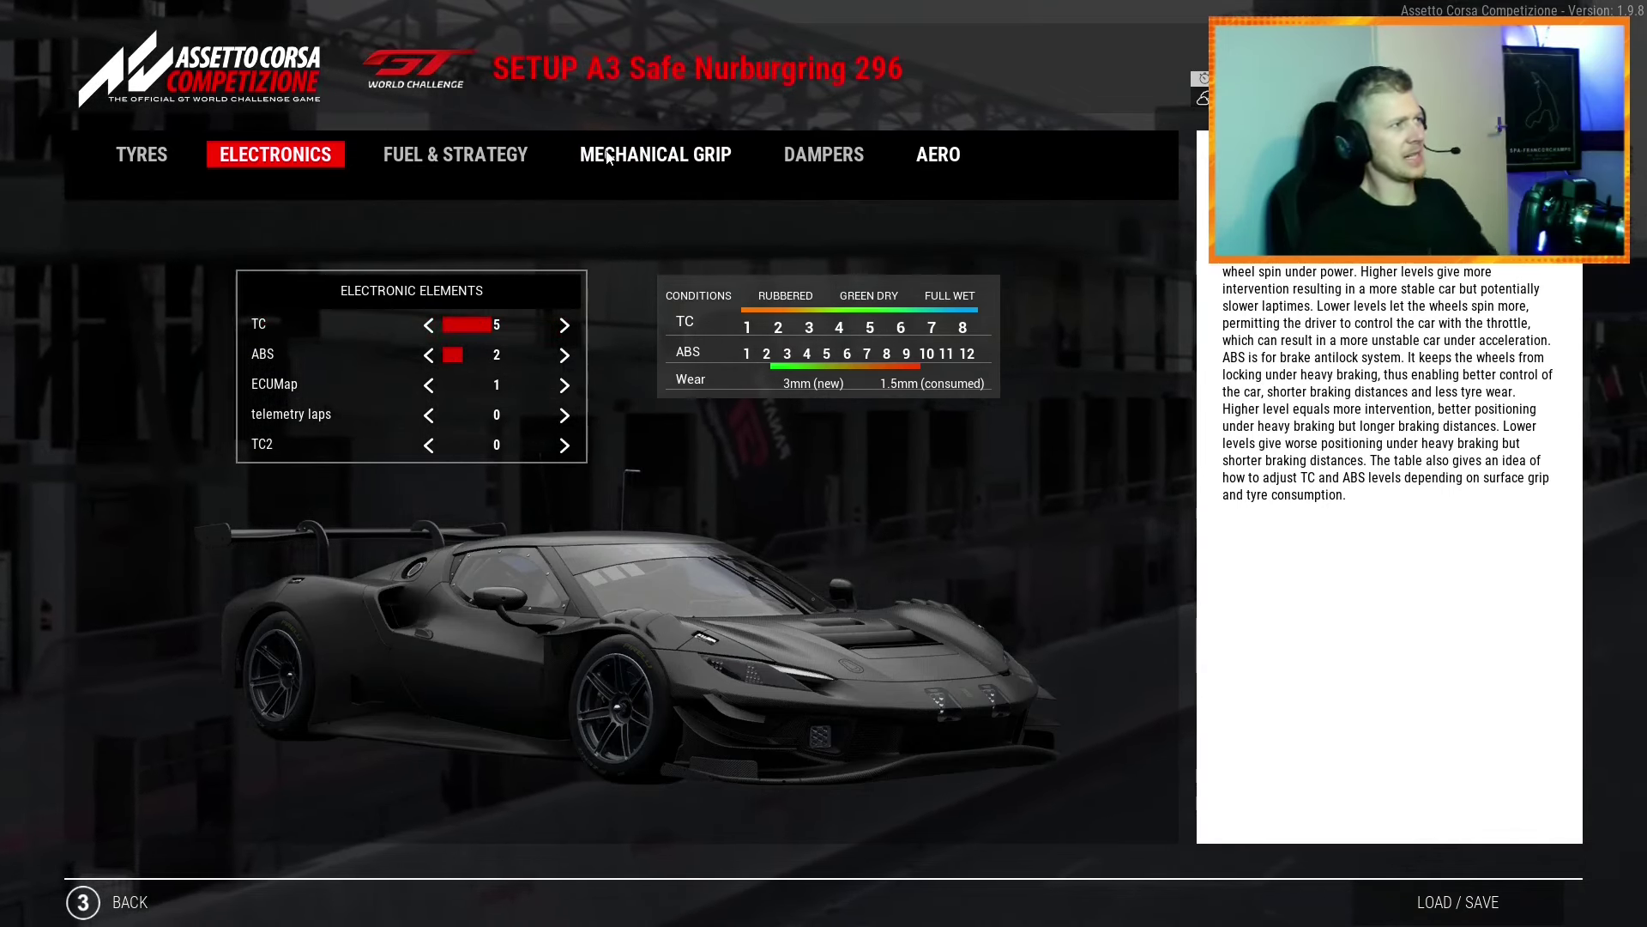
{"action": "left_click", "coordinate": [635, 154]}
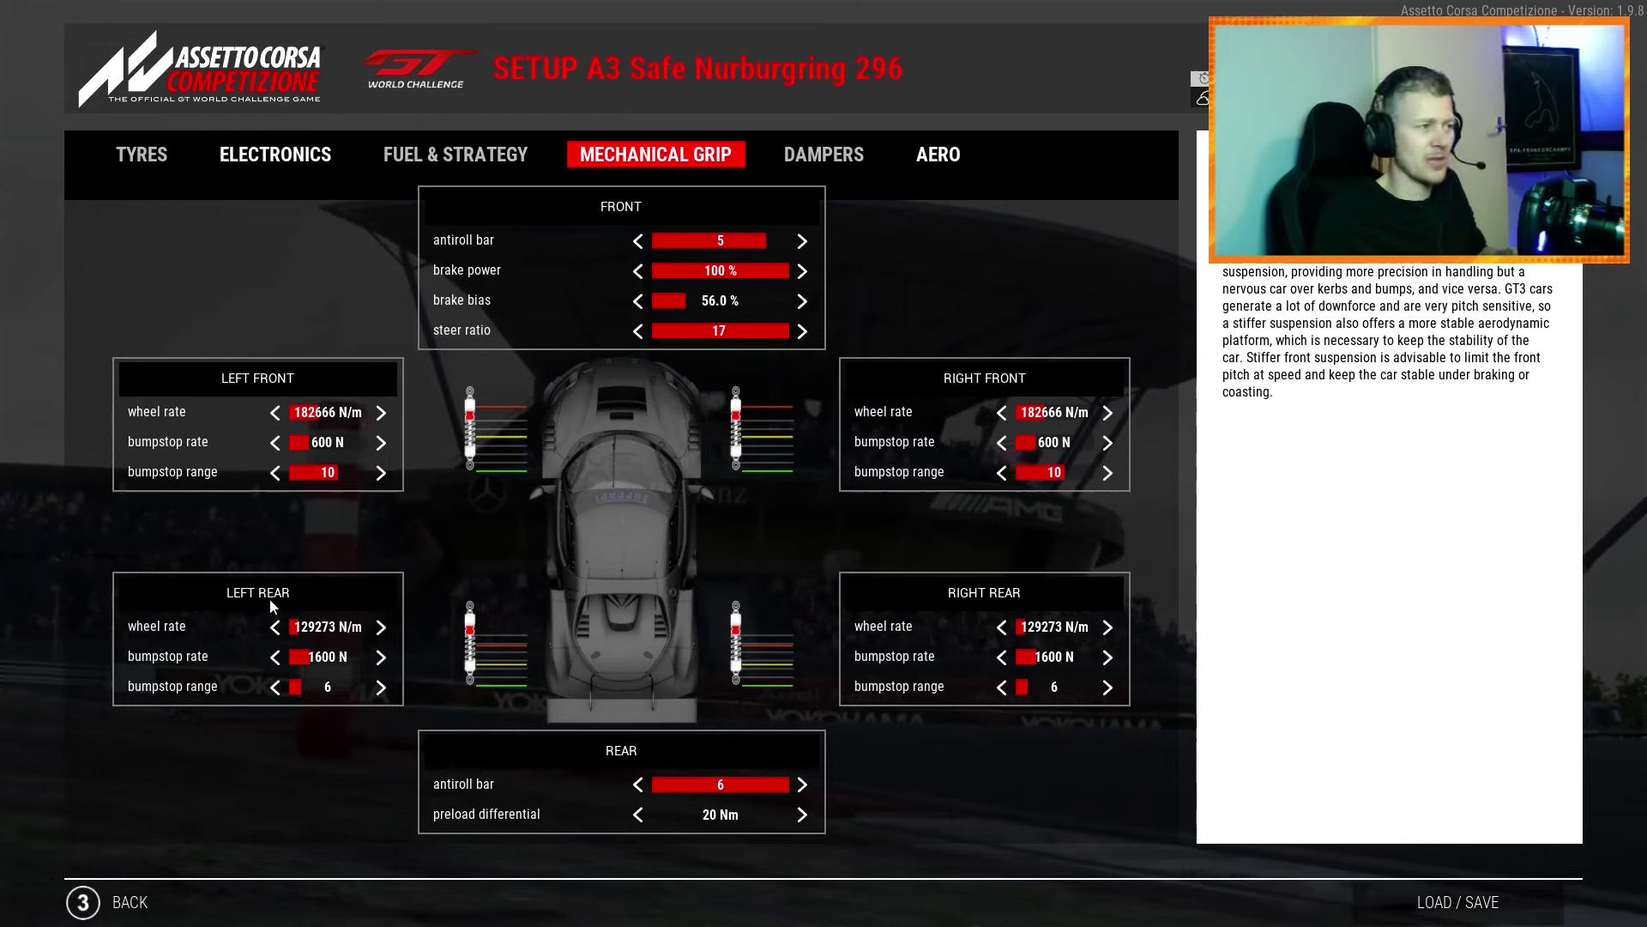
{"action": "scroll", "coordinate": [724, 782], "scroll_direction": "down", "scroll_amount": 6}
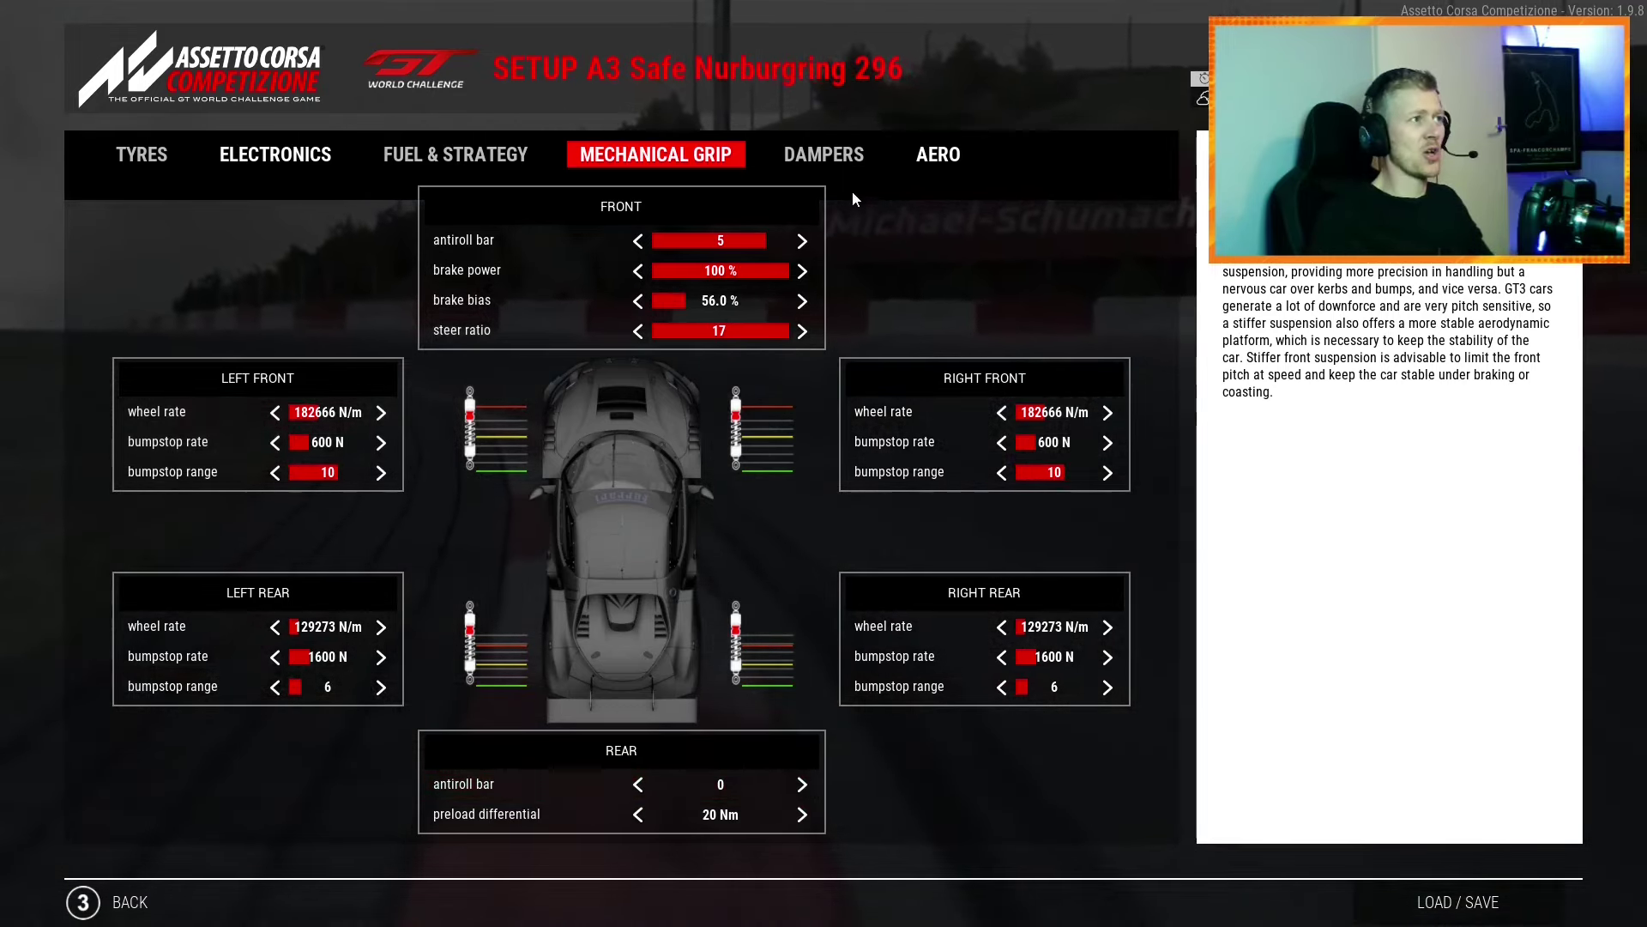
{"action": "left_click", "coordinate": [811, 158]}
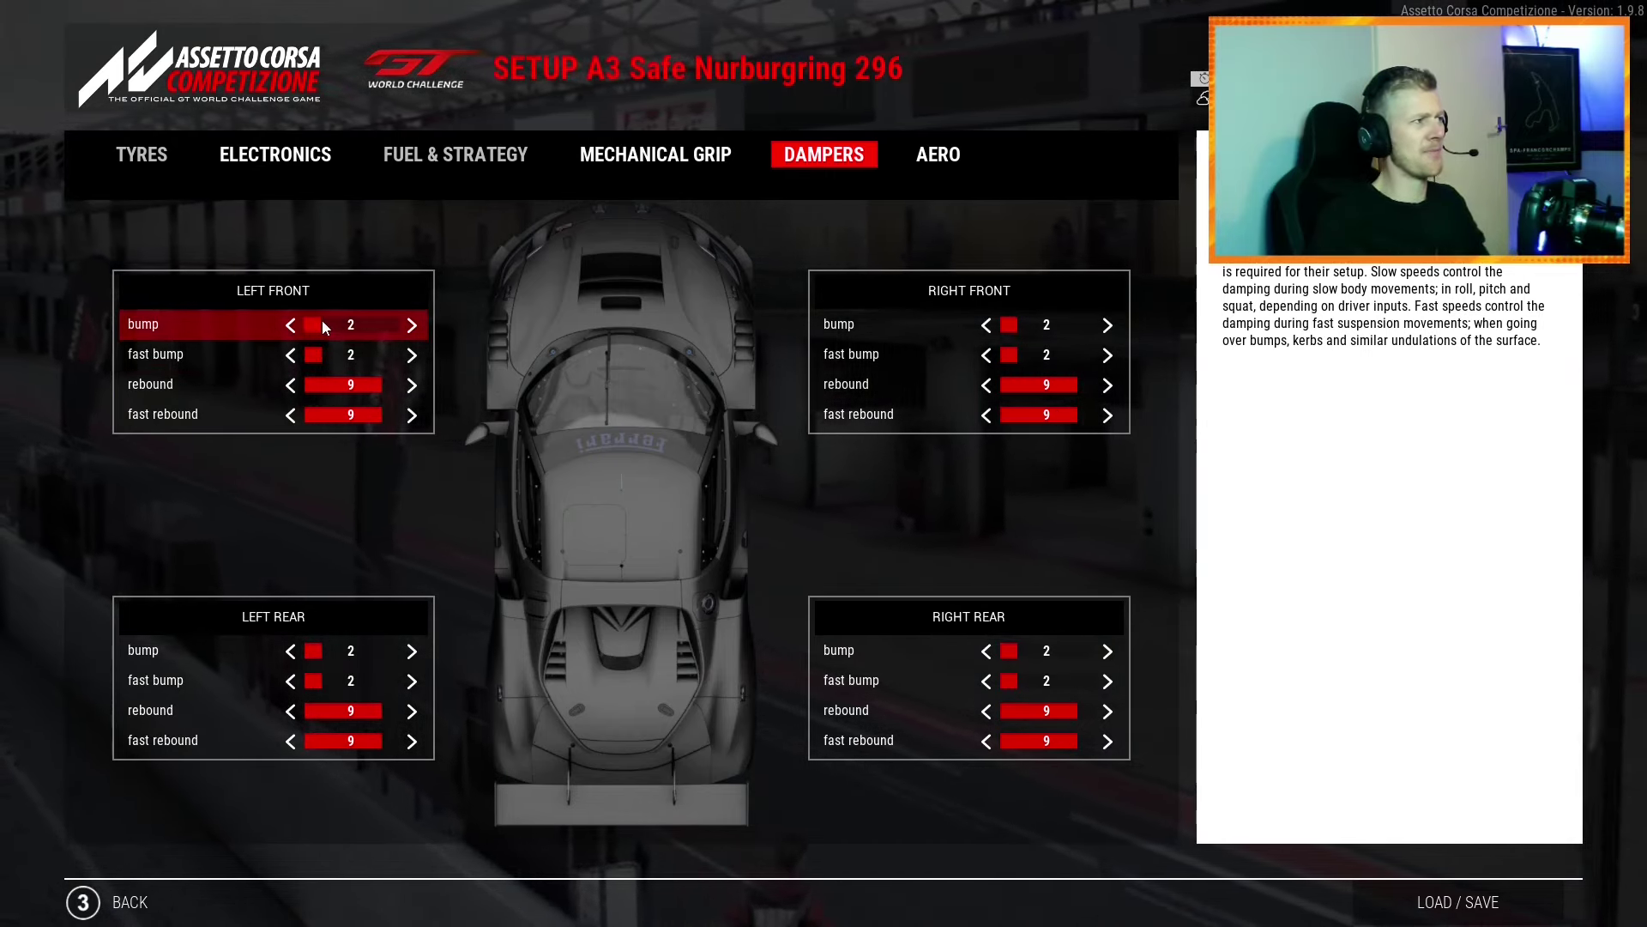
Step: Try left-front bump values 9 and 8, then bring it back to 2
{"action": "left_click_drag", "start_coordinate": [321, 321], "coordinate": [385, 328]}
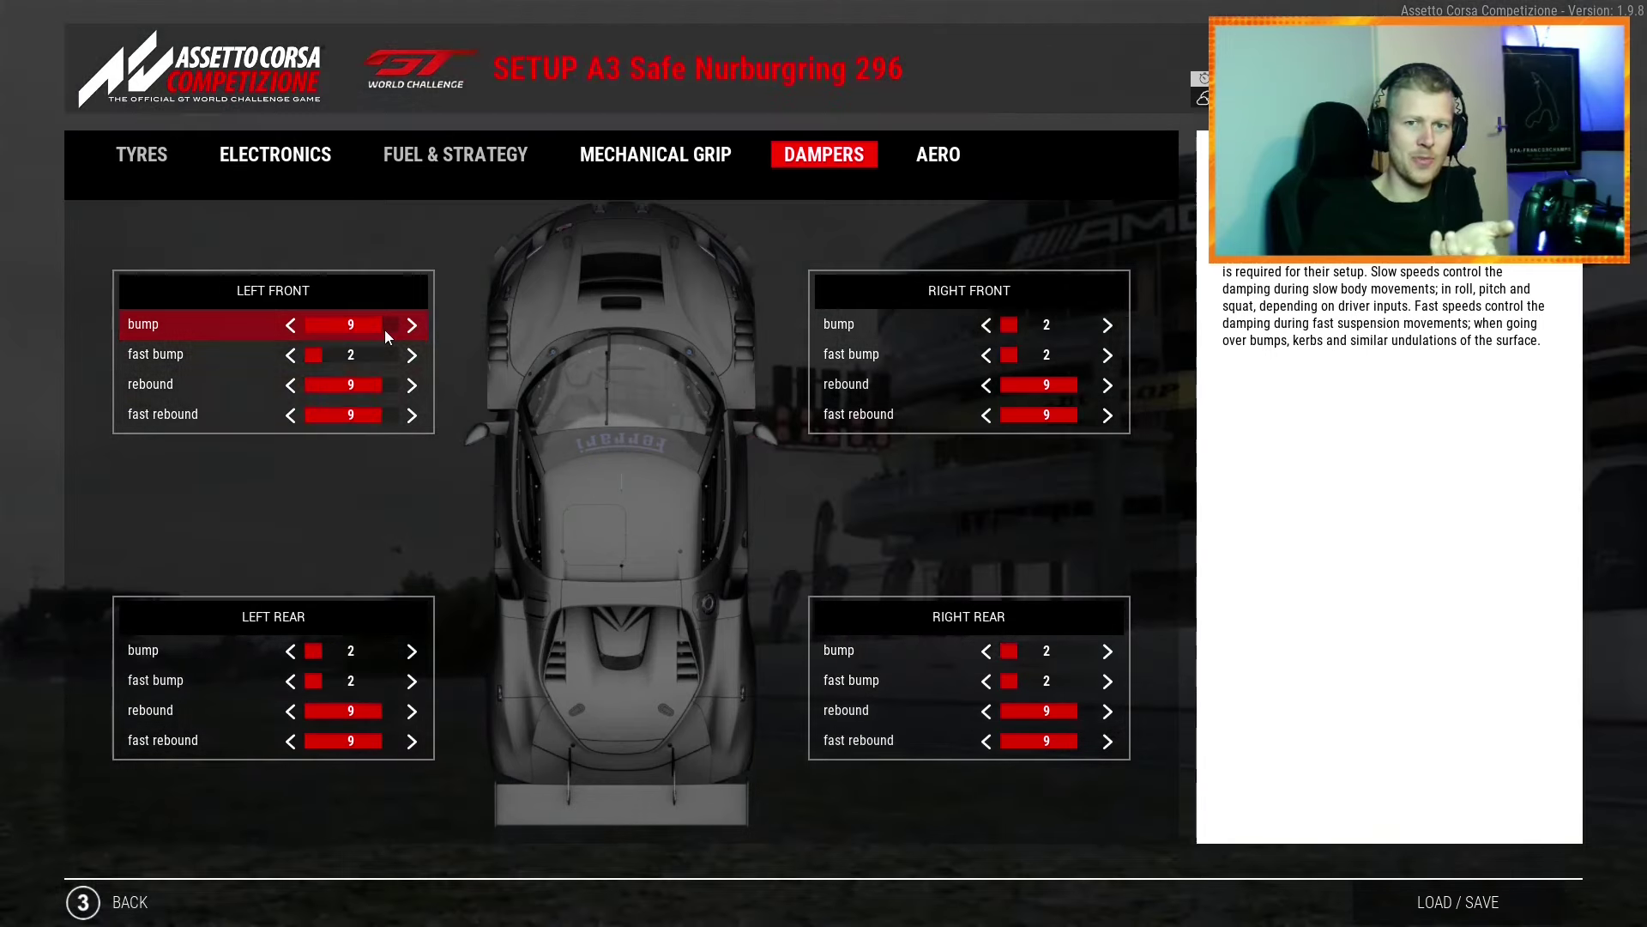
{"action": "left_click", "coordinate": [373, 328]}
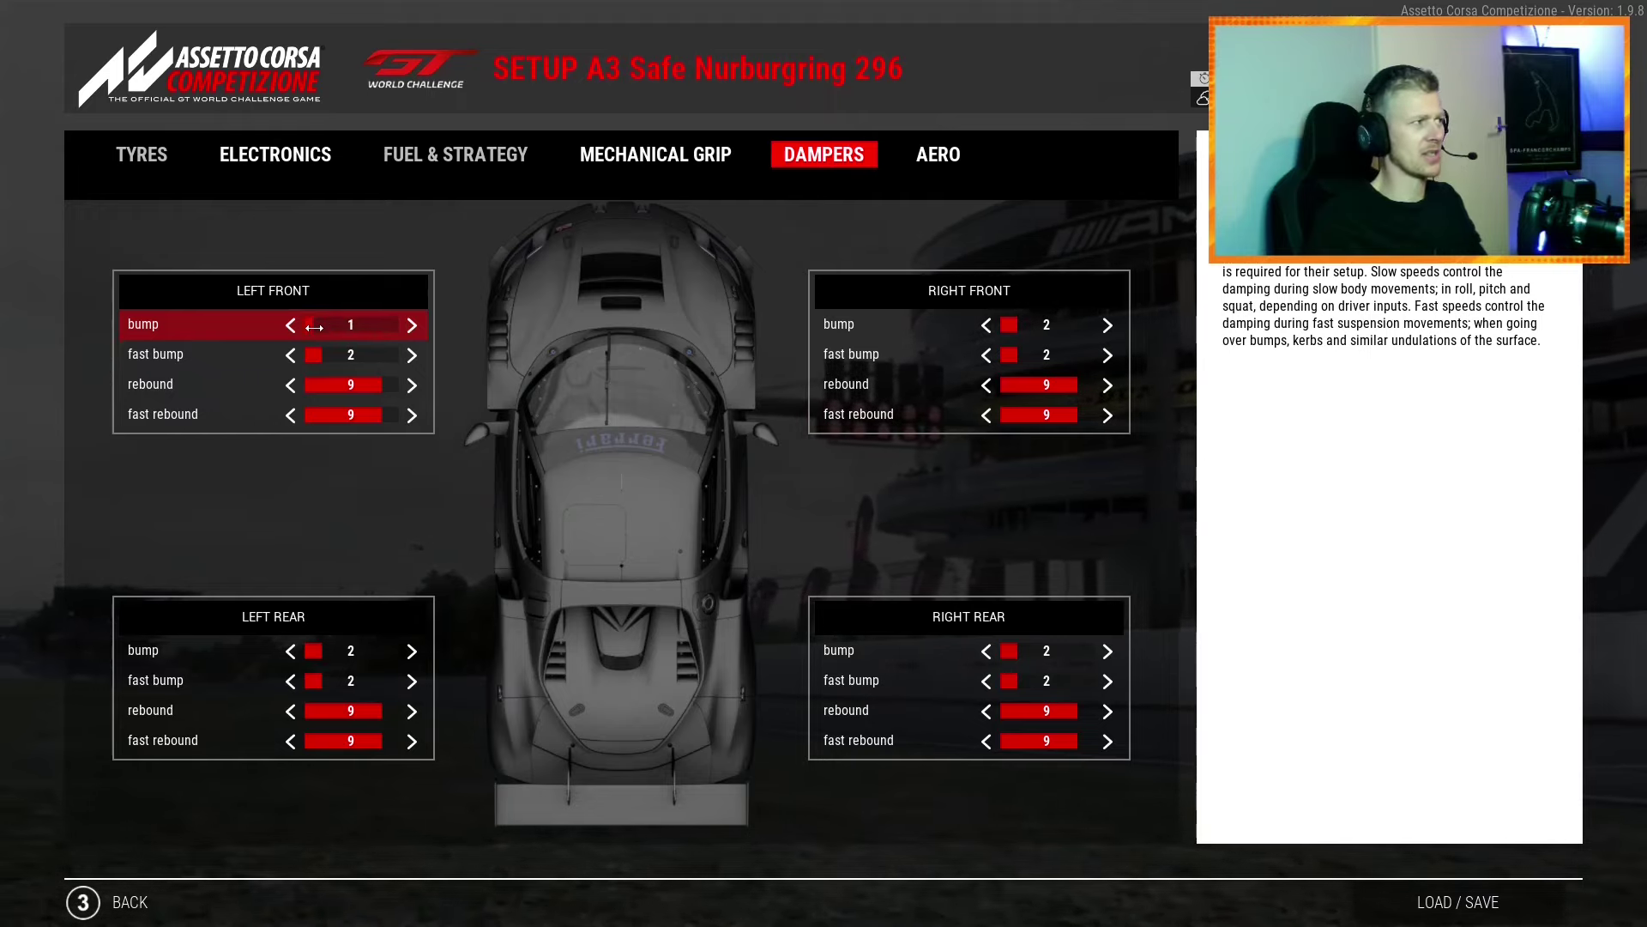
{"action": "left_click_drag", "start_coordinate": [314, 327], "coordinate": [337, 325]}
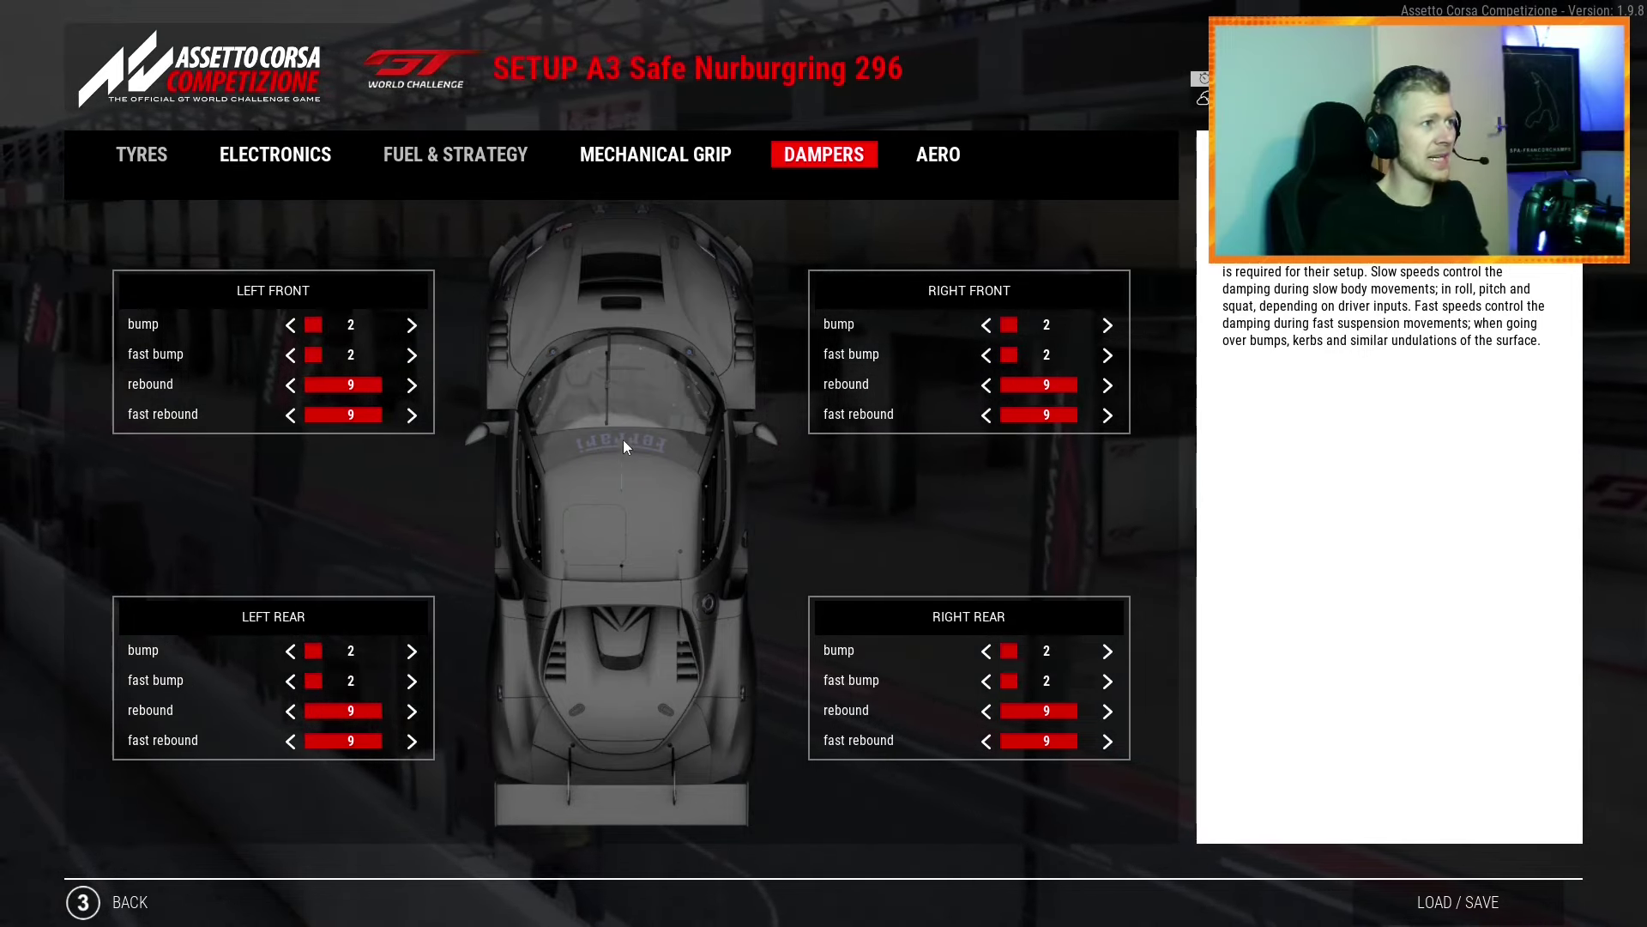
{"action": "left_click", "coordinate": [656, 154]}
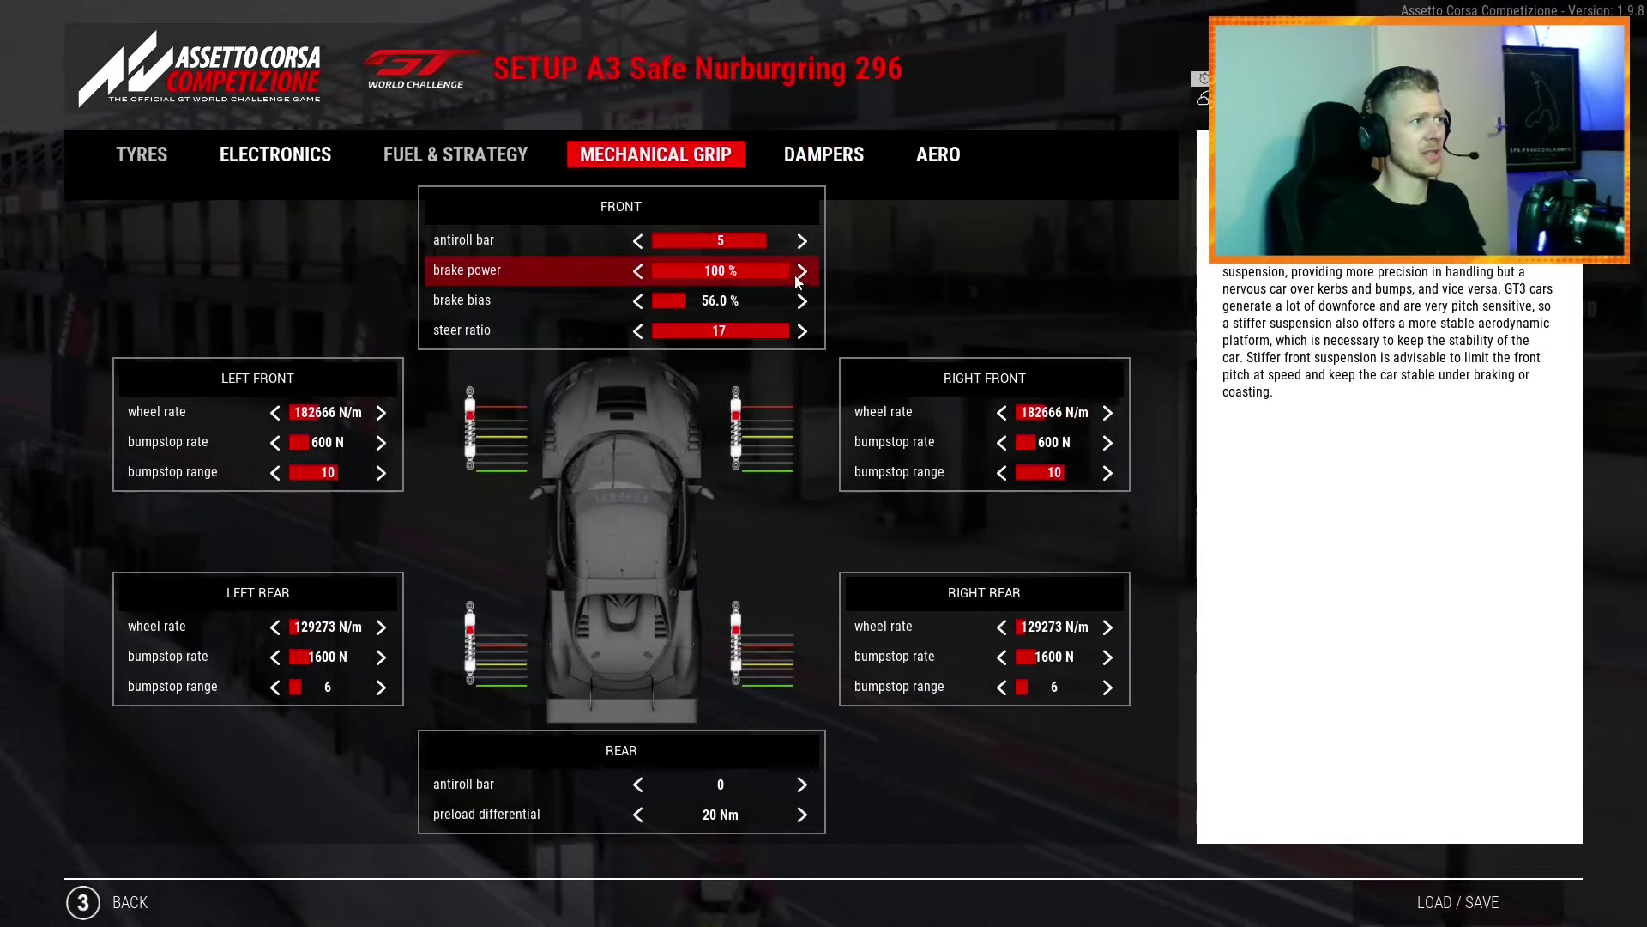
{"action": "left_click", "coordinate": [823, 155]}
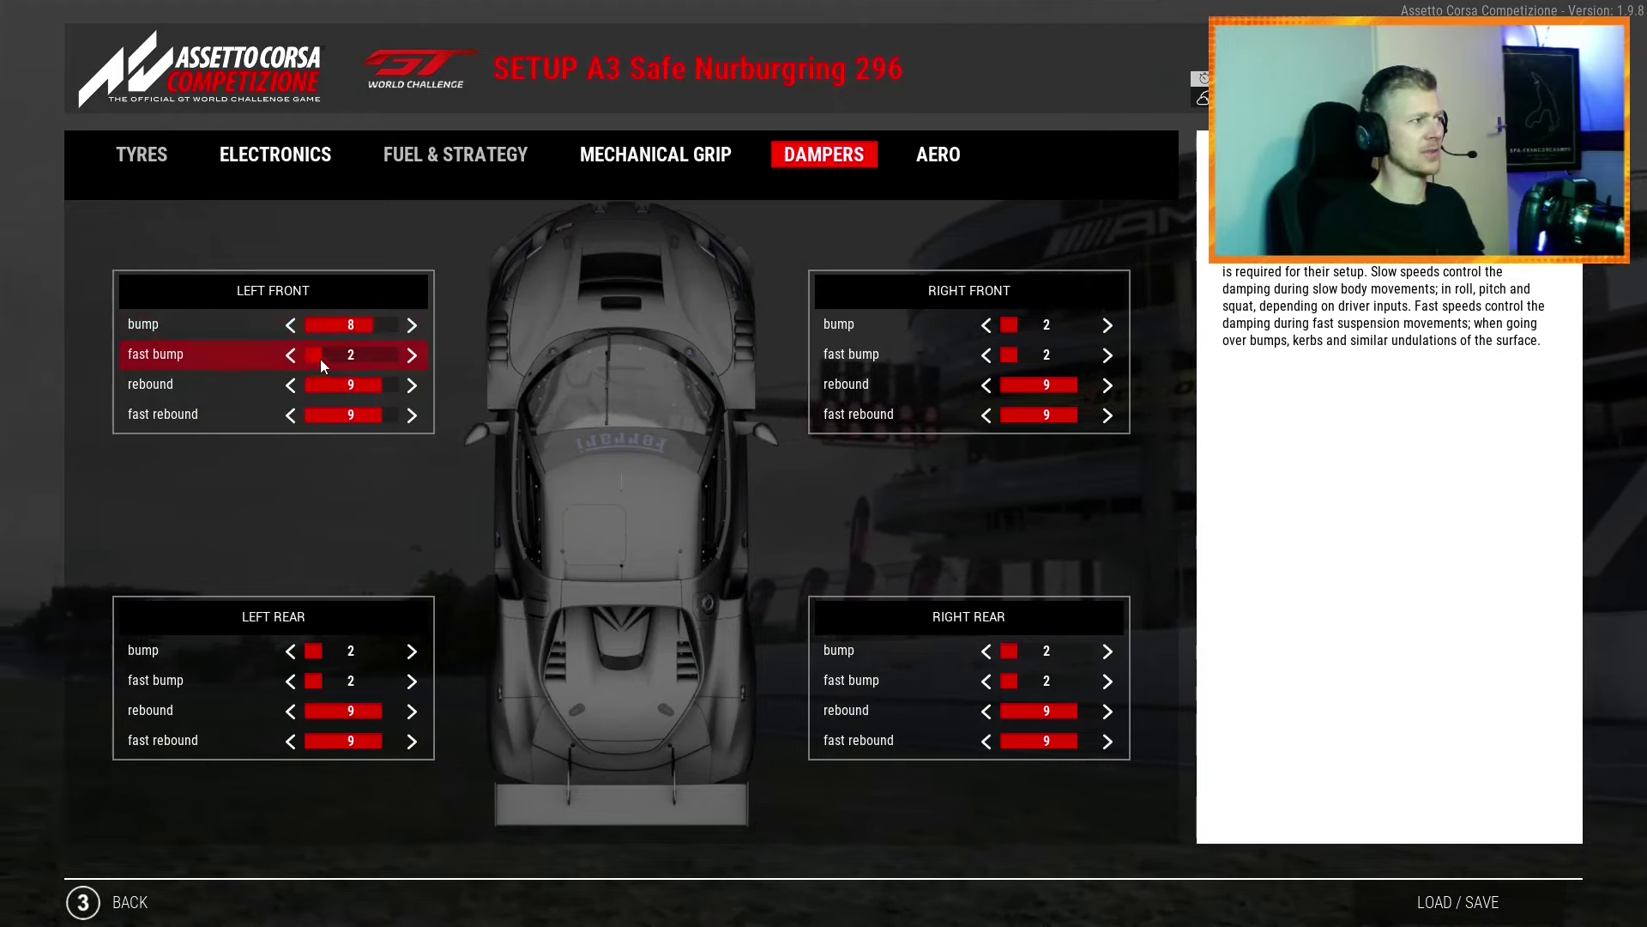
Step: Raise the left-front fast bump to 8, reset it to 2, and return to Mechanical Grip
{"action": "left_click", "coordinate": [370, 365]}
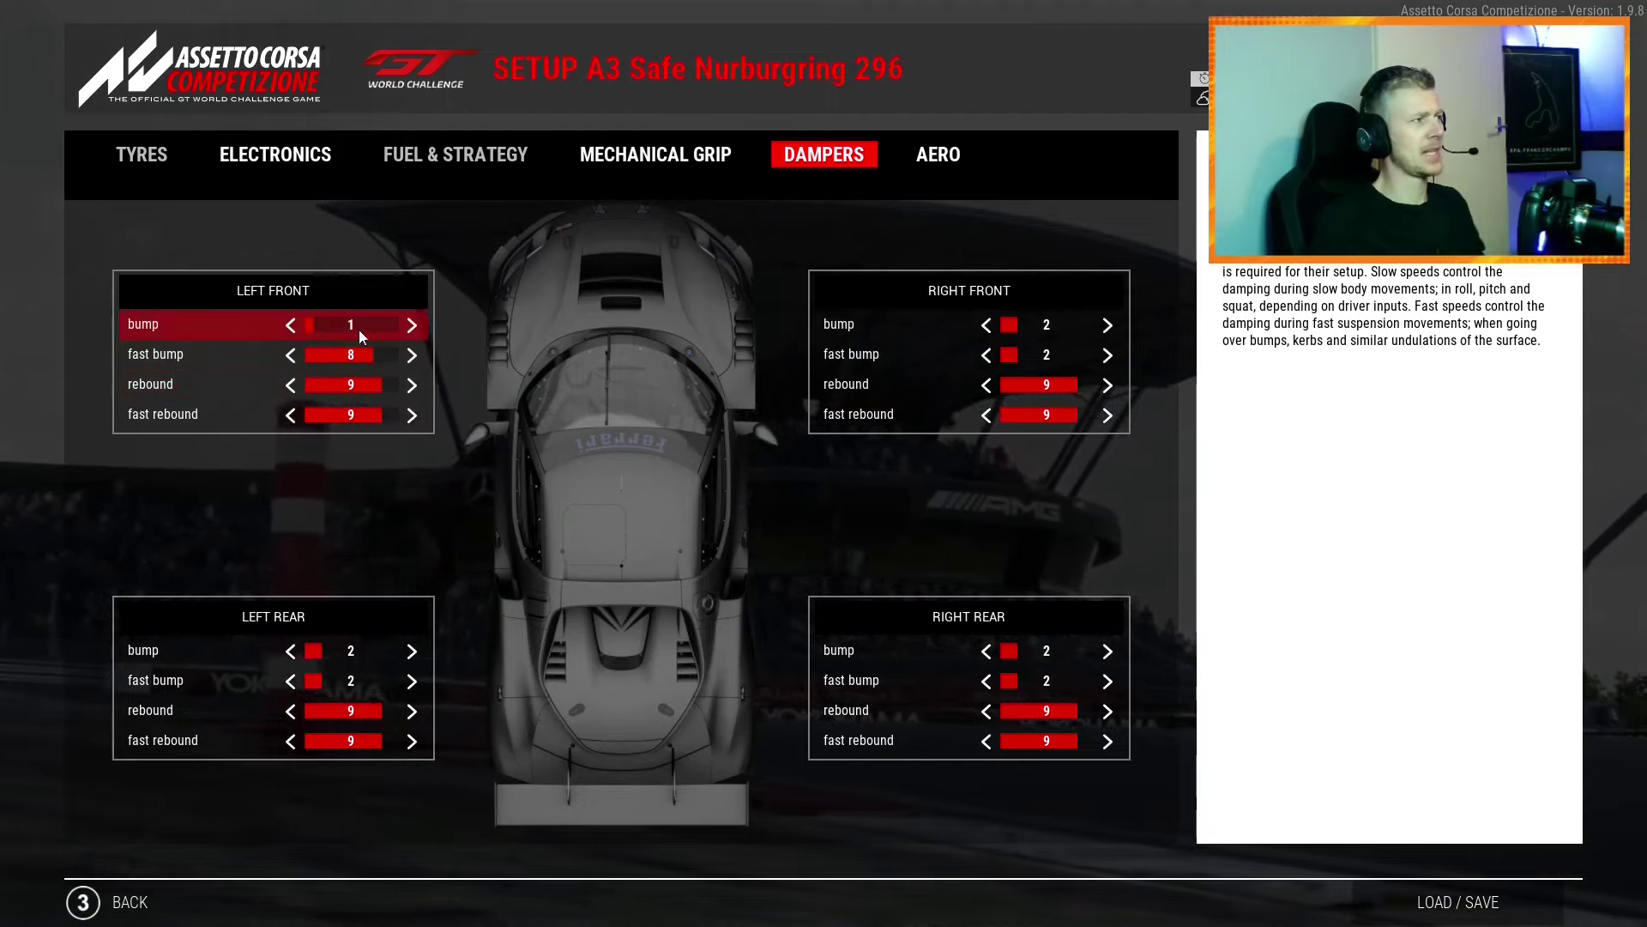
{"action": "left_click", "coordinate": [321, 355]}
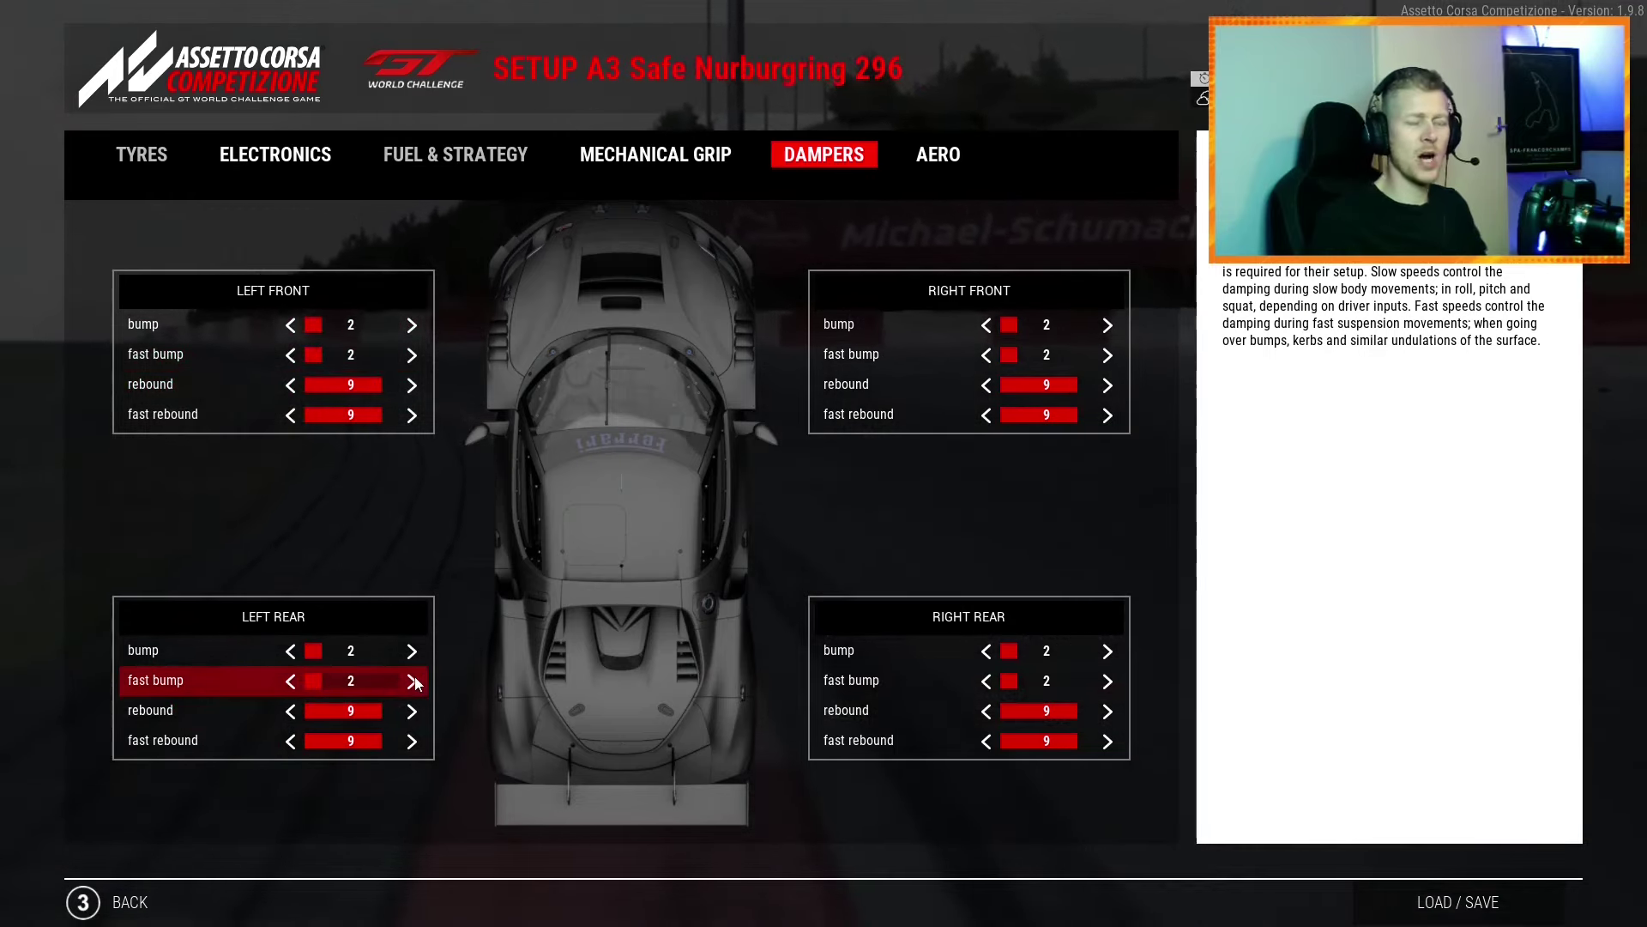
{"action": "left_click", "coordinate": [655, 163]}
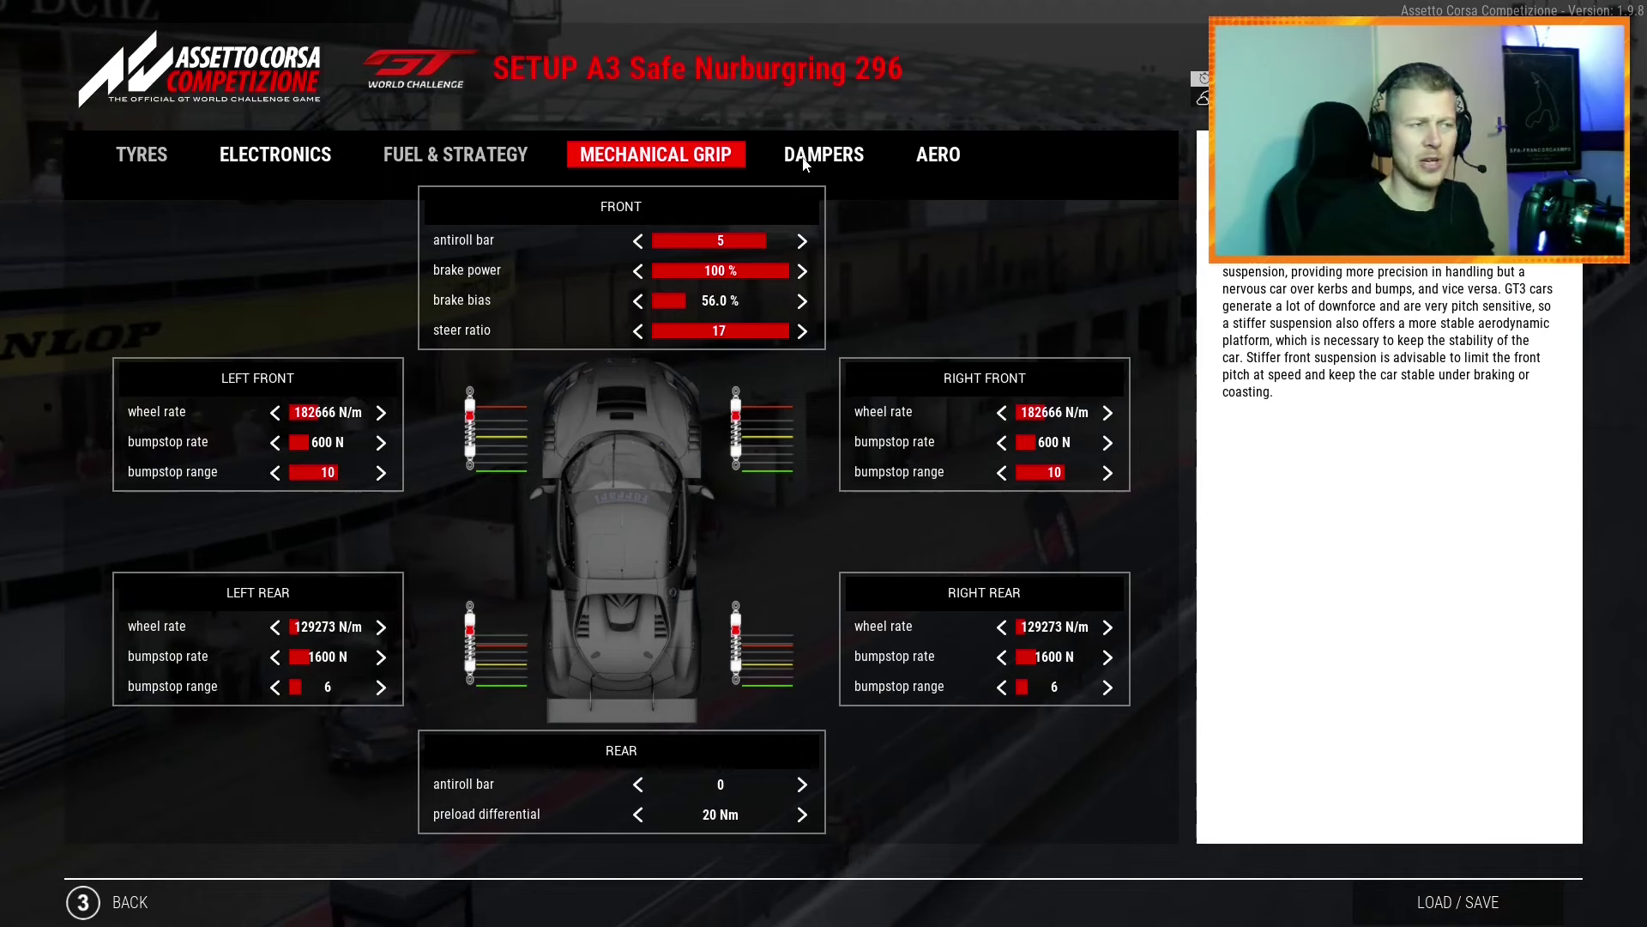
Step: On Dampers, raise the left-rear bump and fast bump to 7
{"action": "left_click", "coordinate": [805, 163]}
{"action": "left_click", "coordinate": [412, 650]}
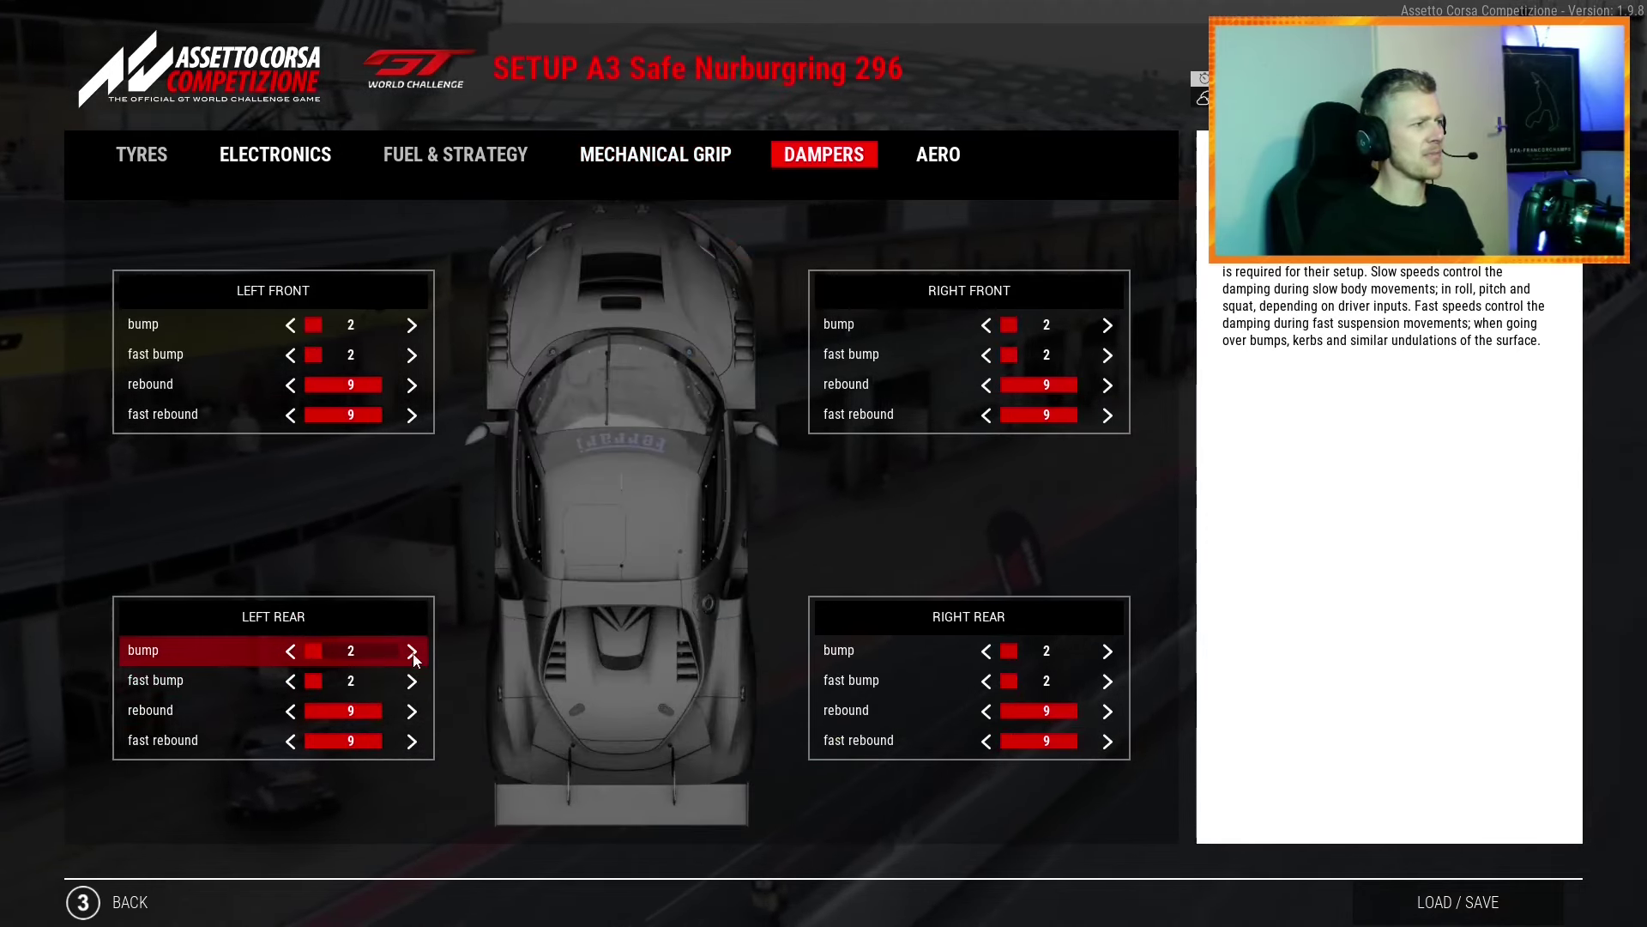
{"action": "left_click", "coordinate": [412, 651]}
{"action": "left_click", "coordinate": [412, 650]}
{"action": "left_click", "coordinate": [412, 650]}
{"action": "left_click", "coordinate": [412, 650]}
{"action": "left_click", "coordinate": [412, 680]}
{"action": "left_click", "coordinate": [412, 680]}
{"action": "left_click", "coordinate": [412, 681]}
{"action": "left_click", "coordinate": [412, 681]}
{"action": "left_click", "coordinate": [411, 680]}
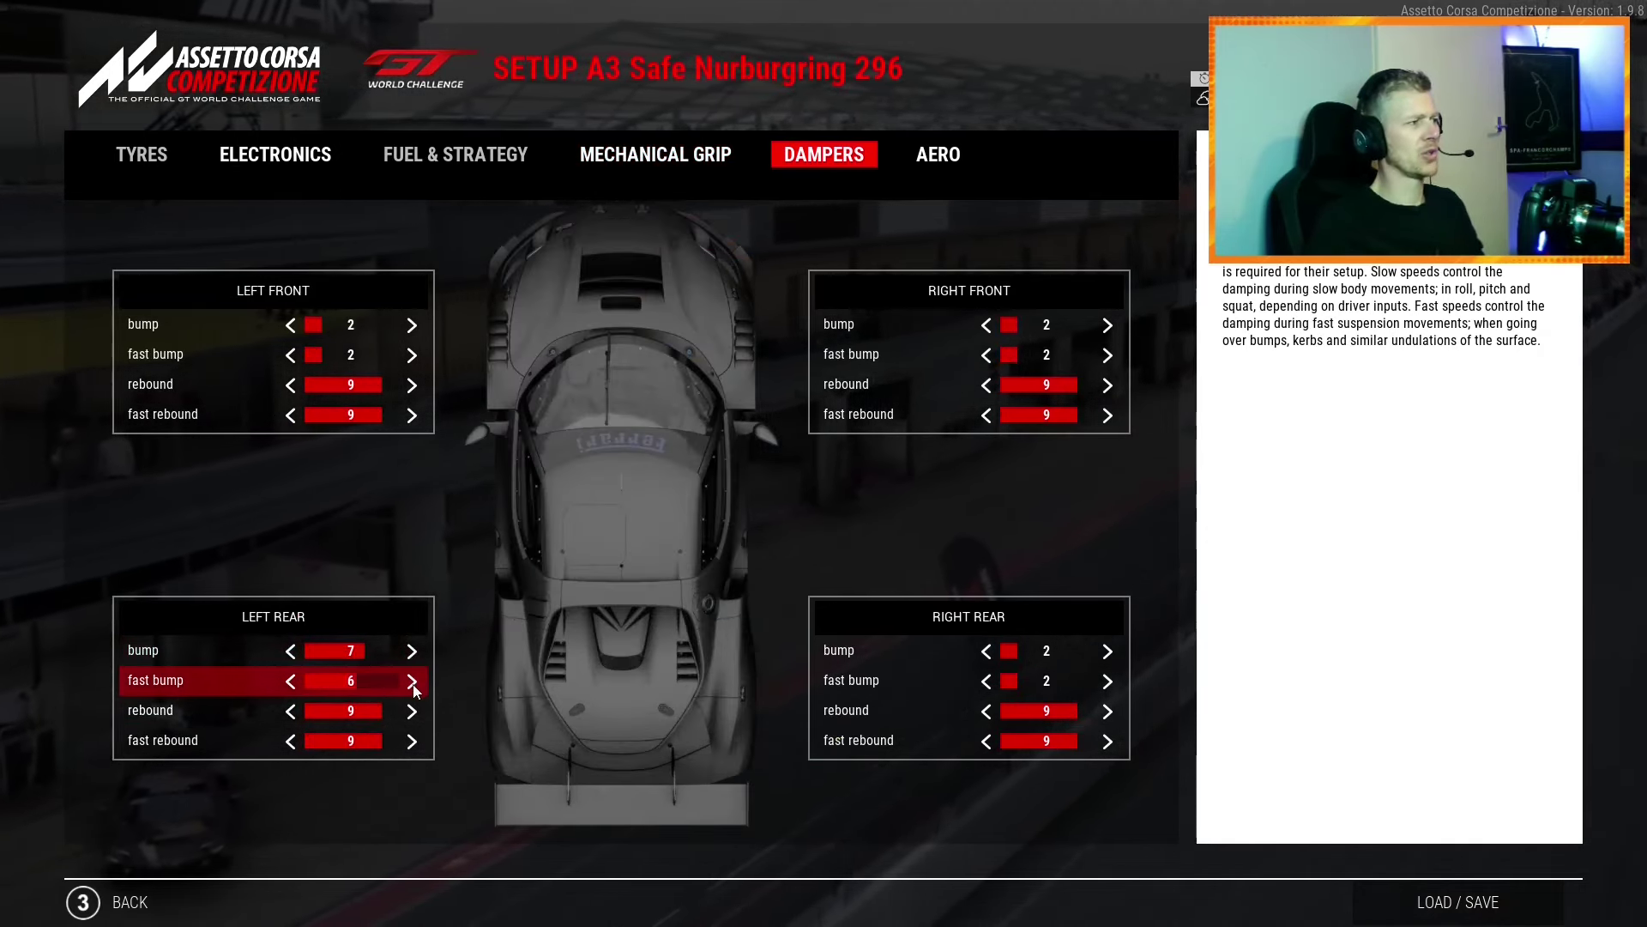
Step: Raise the right-rear bump and fast bump to 7
{"action": "left_click", "coordinate": [1108, 650]}
{"action": "left_click", "coordinate": [1107, 651]}
{"action": "left_click", "coordinate": [1108, 651]}
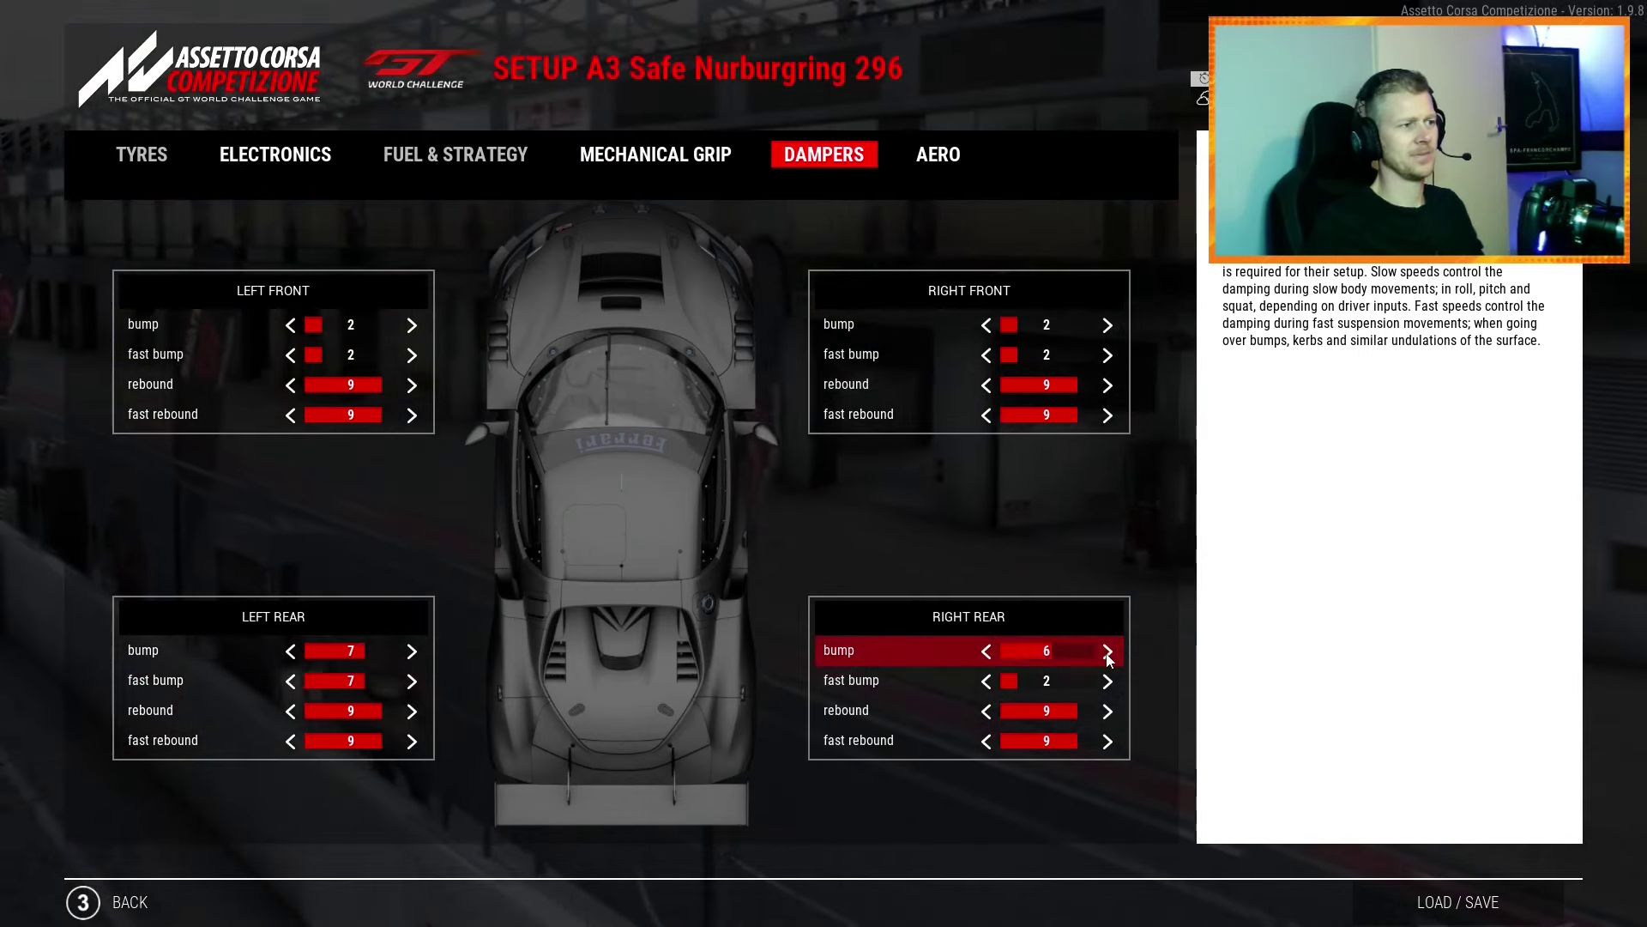
{"action": "left_click", "coordinate": [1107, 650]}
{"action": "left_click", "coordinate": [1107, 650]}
{"action": "left_click", "coordinate": [1107, 680]}
{"action": "left_click", "coordinate": [1107, 681]}
{"action": "left_click", "coordinate": [1108, 680]}
{"action": "left_click", "coordinate": [1108, 680]}
{"action": "left_click", "coordinate": [1108, 681]}
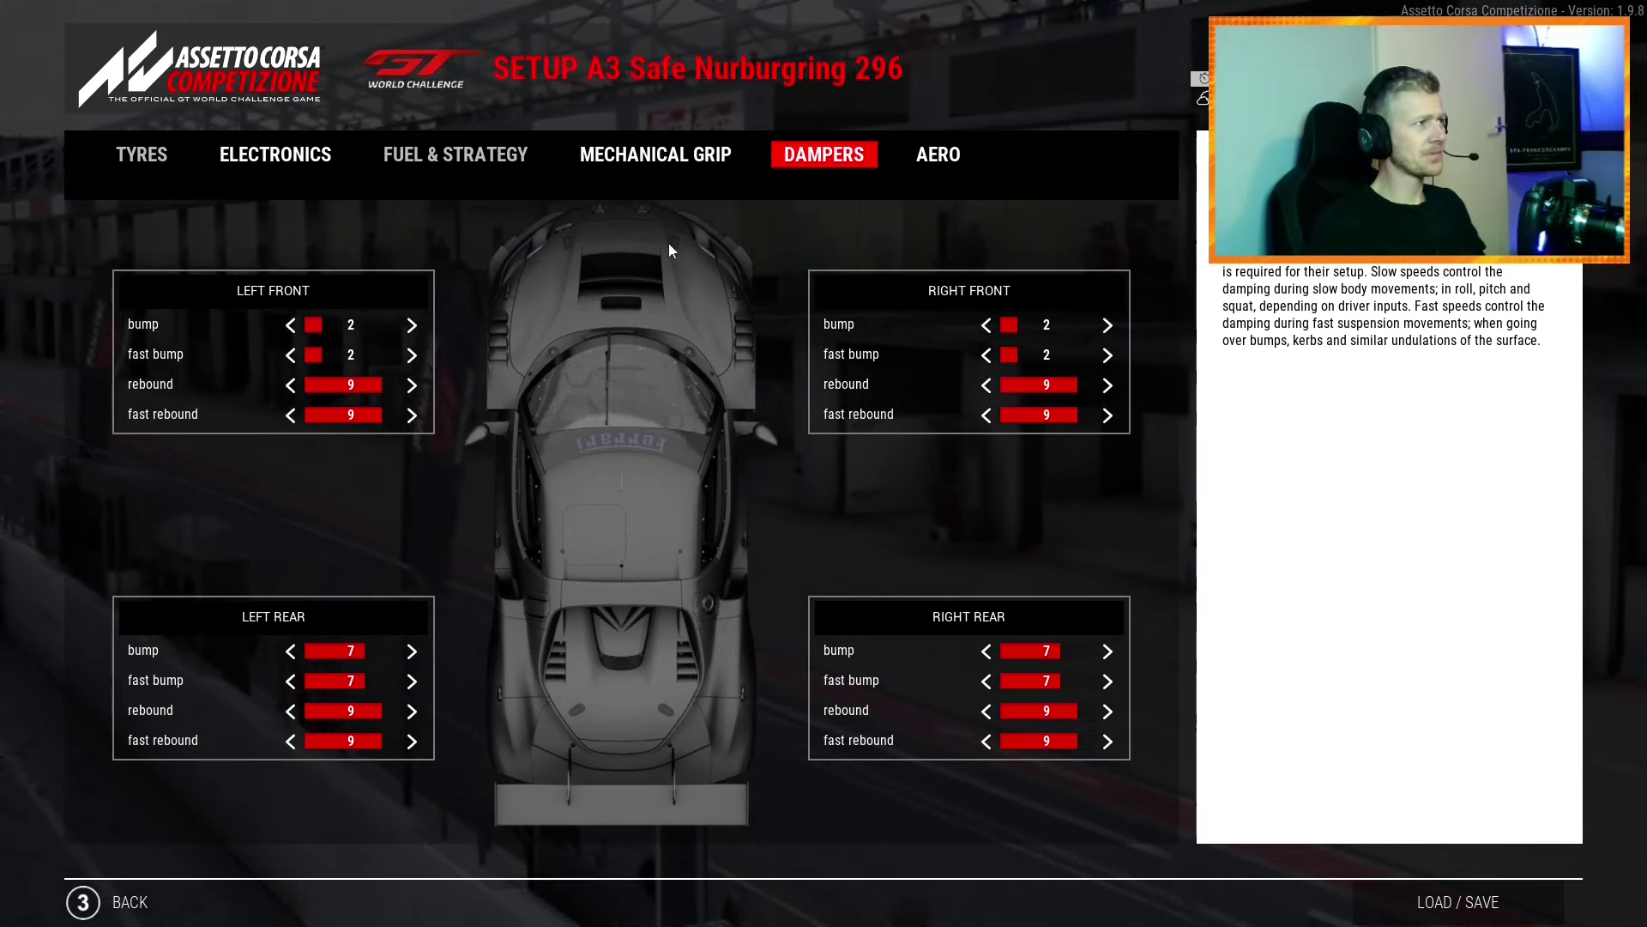
Step: Compare the Mechanical Grip and Damper settings, ending on Mechanical Grip
{"action": "left_click", "coordinate": [710, 165]}
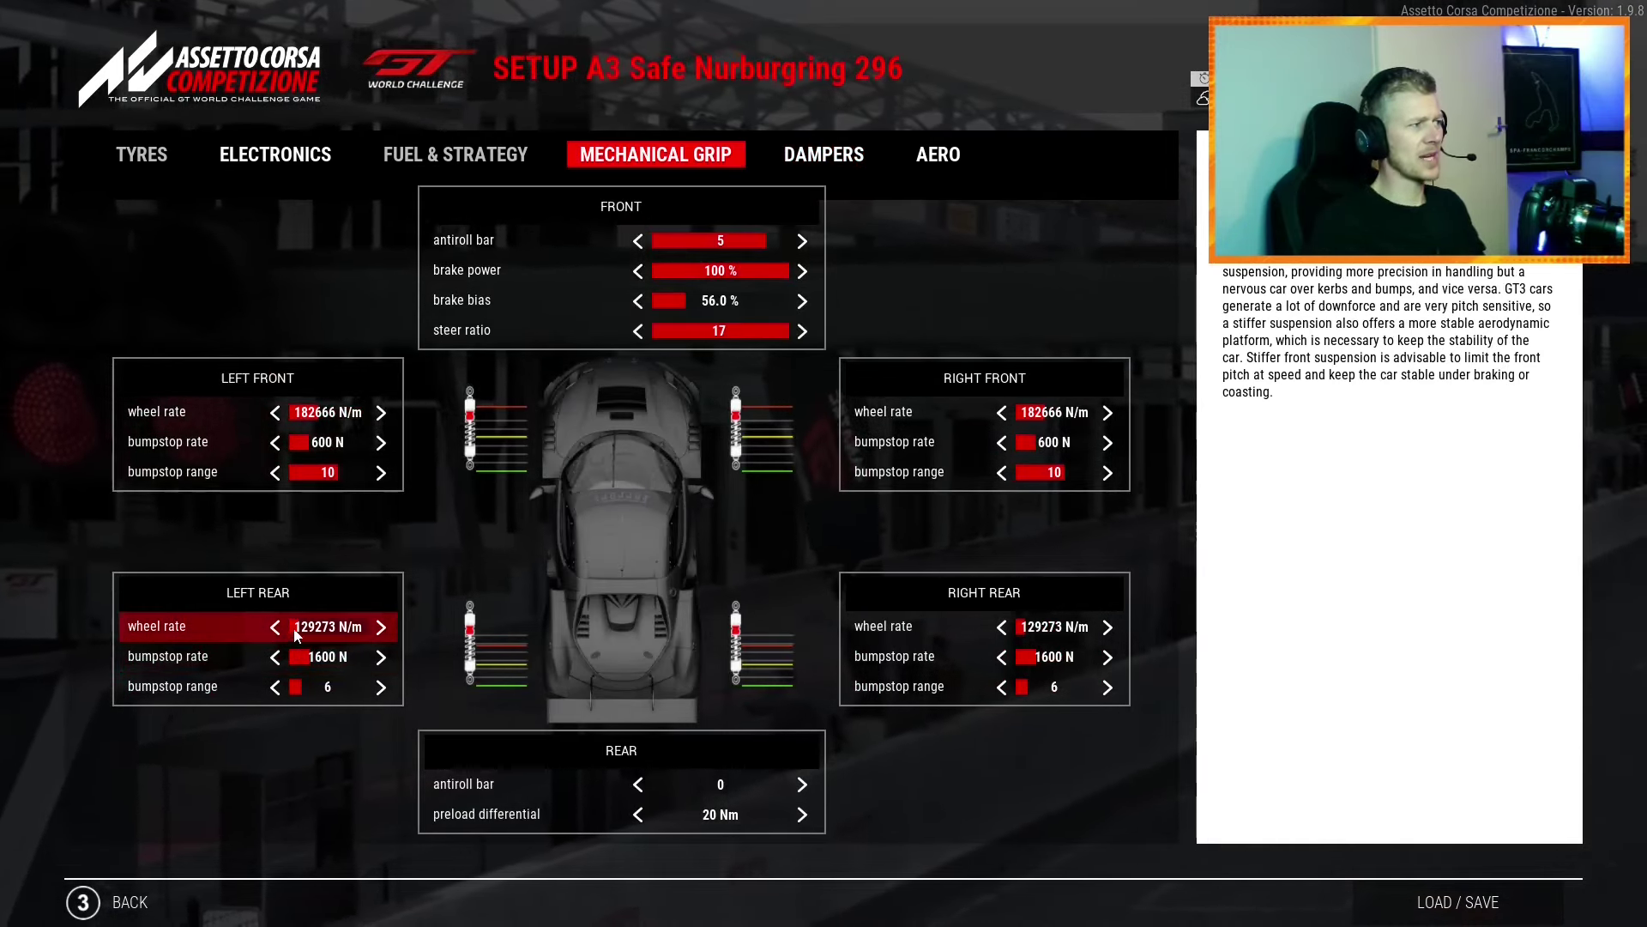
{"action": "left_click", "coordinate": [840, 157]}
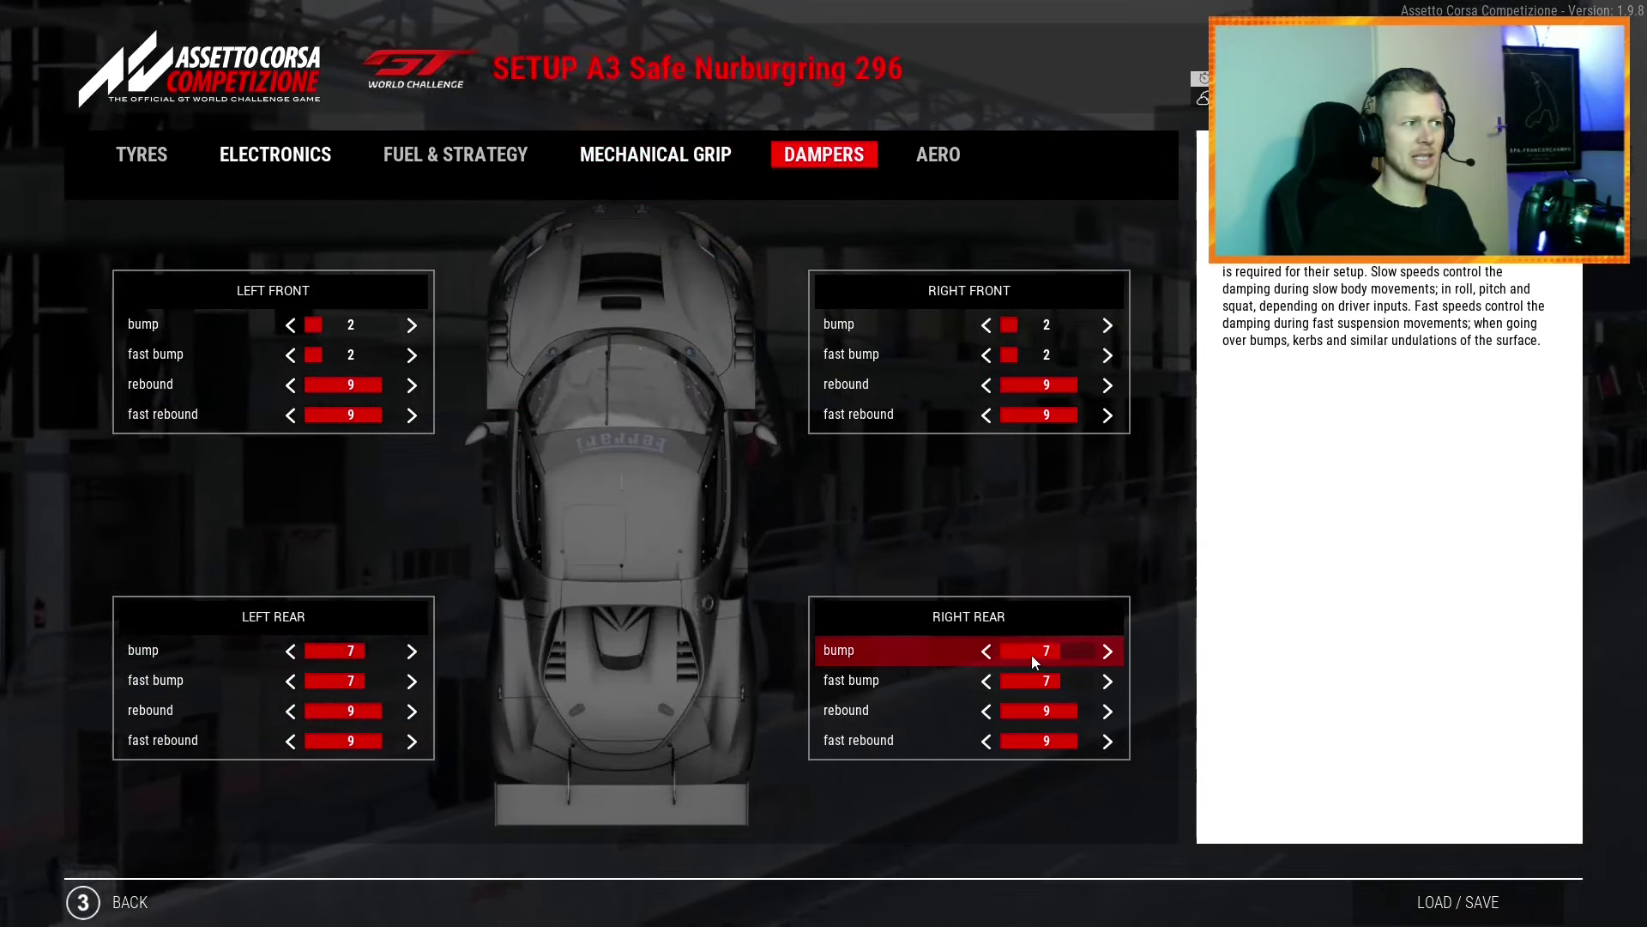
{"action": "left_click", "coordinate": [610, 155]}
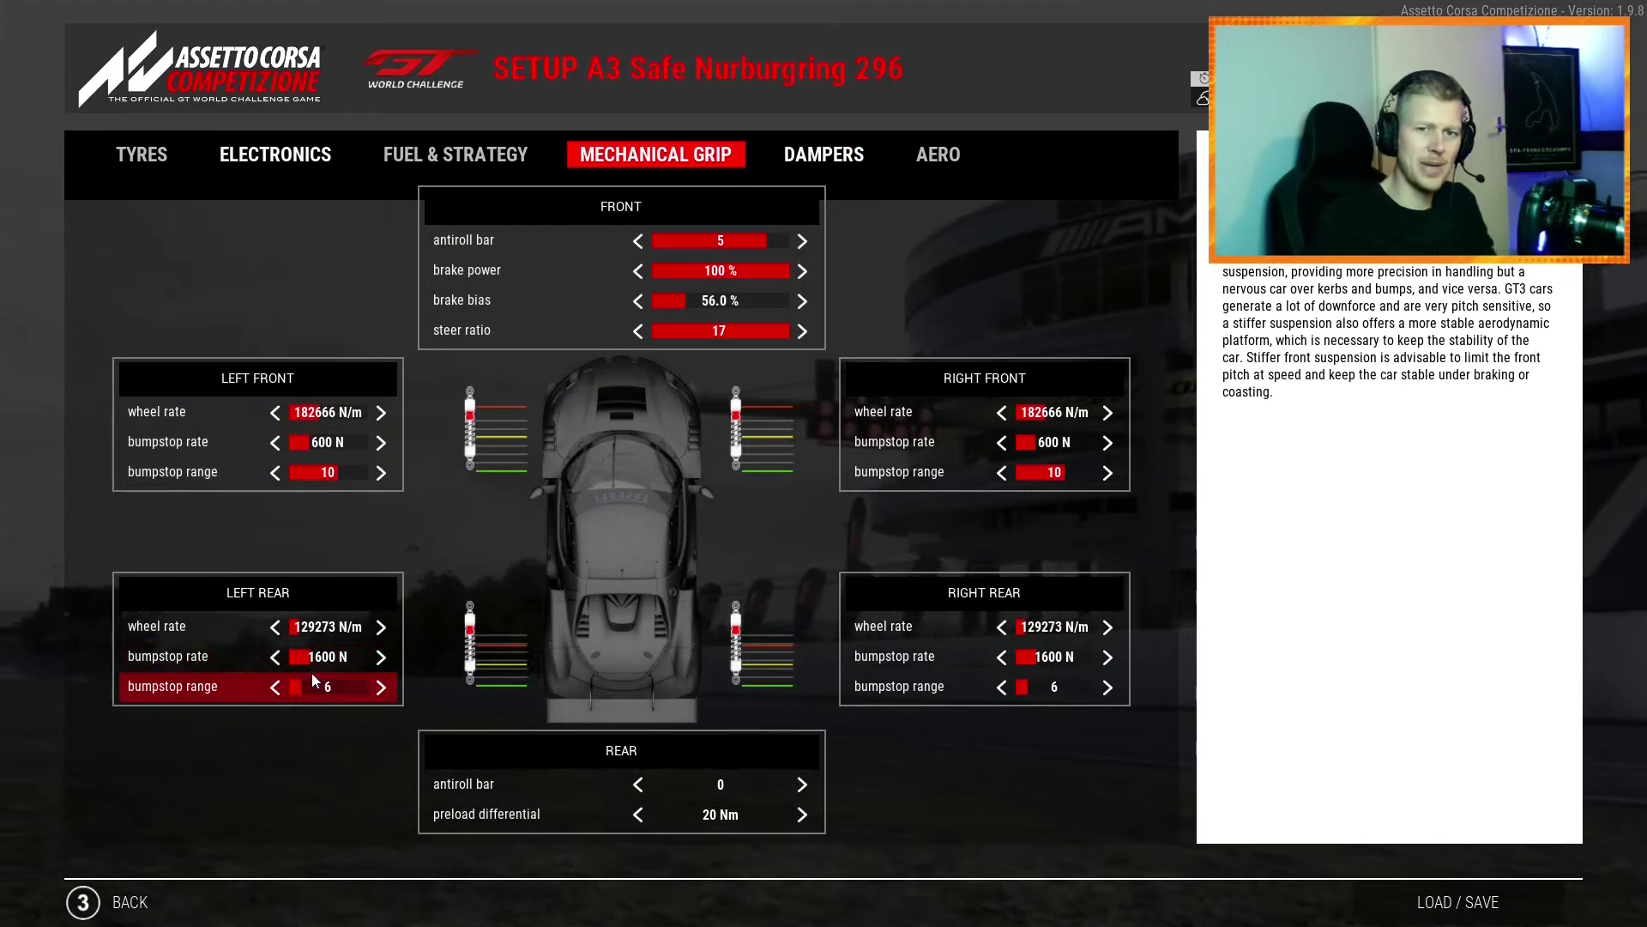
{"action": "left_click", "coordinate": [821, 161]}
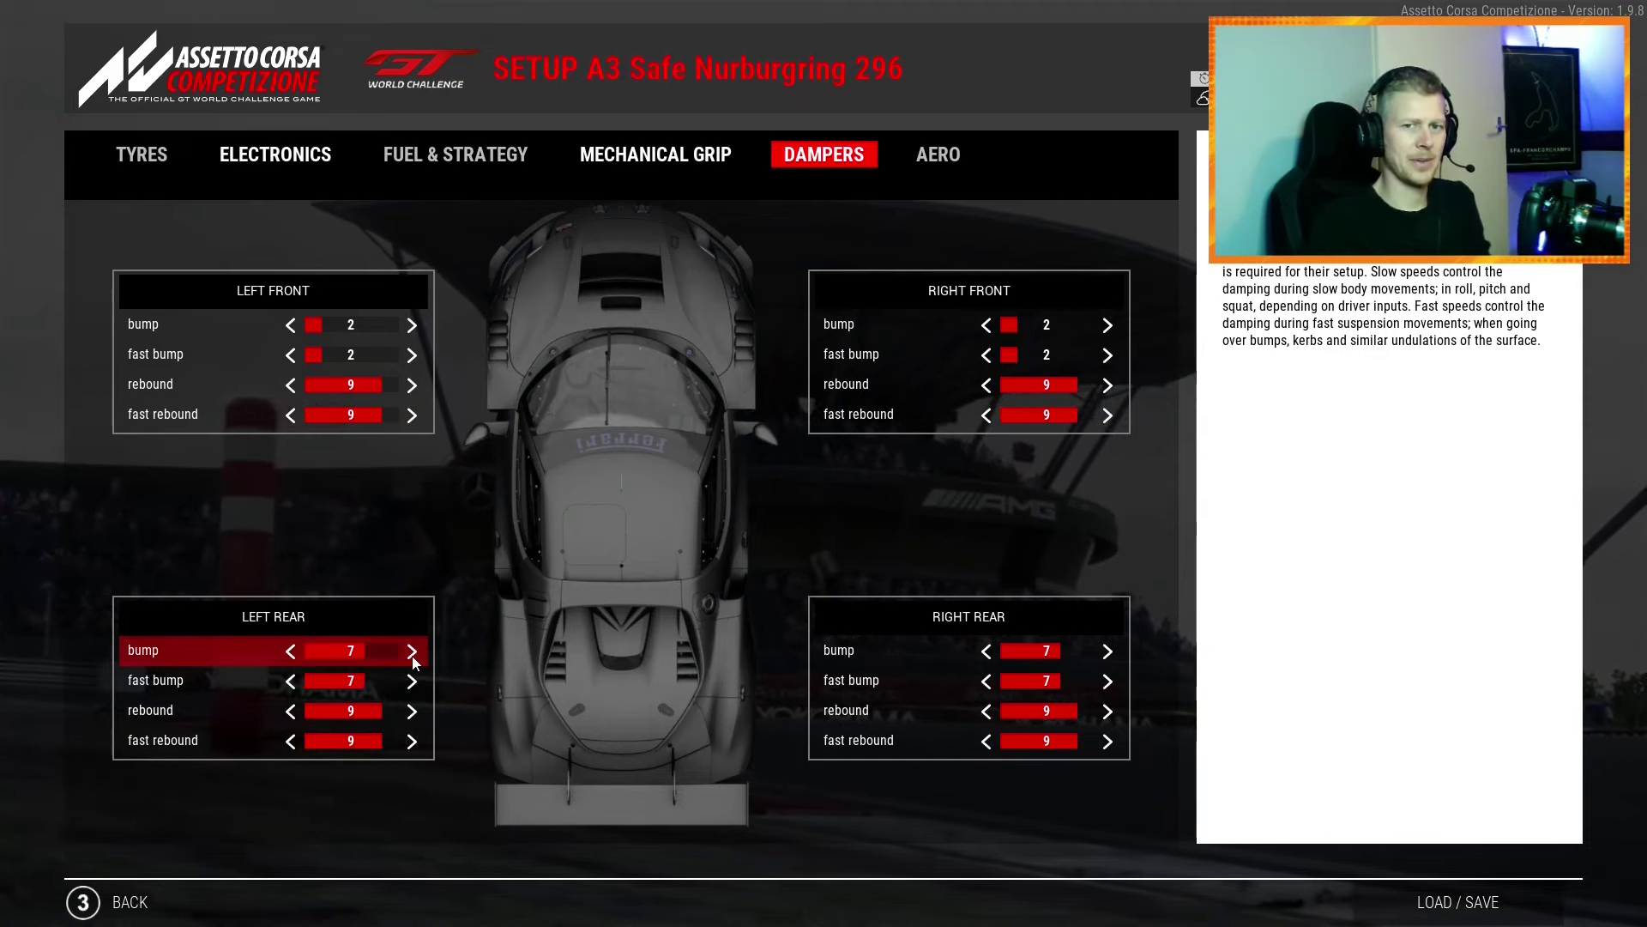
{"action": "left_click", "coordinate": [691, 159]}
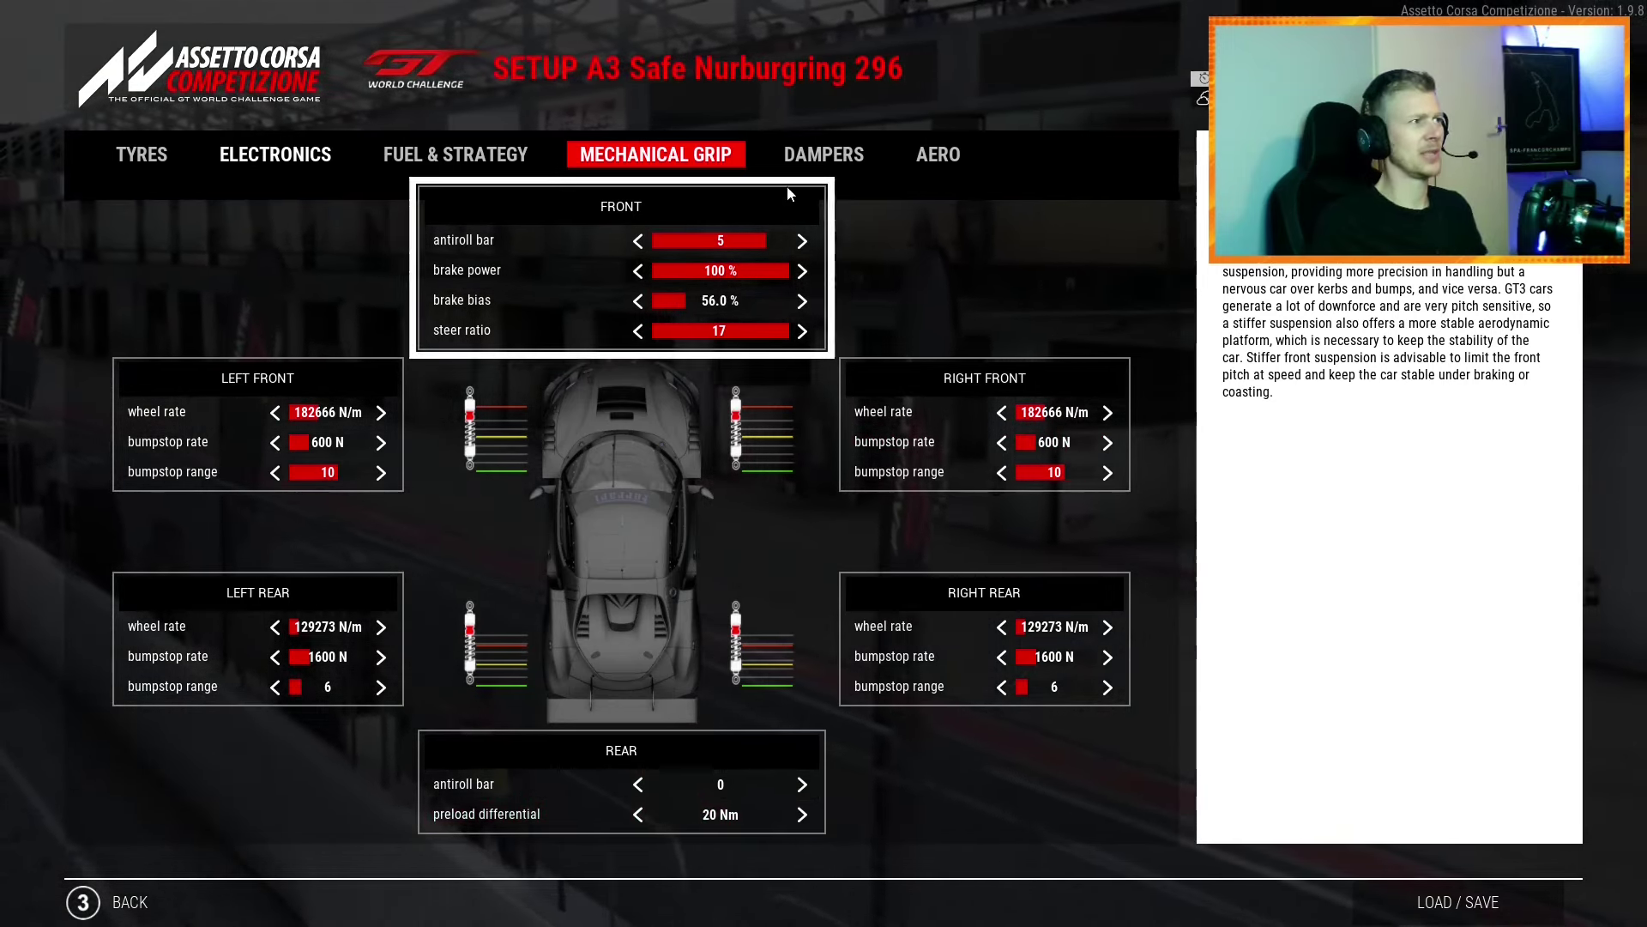
Step: On Dampers, drop Right Rear and Left Rear bump and fast bump from 7 to 2
{"action": "left_click", "coordinate": [802, 176]}
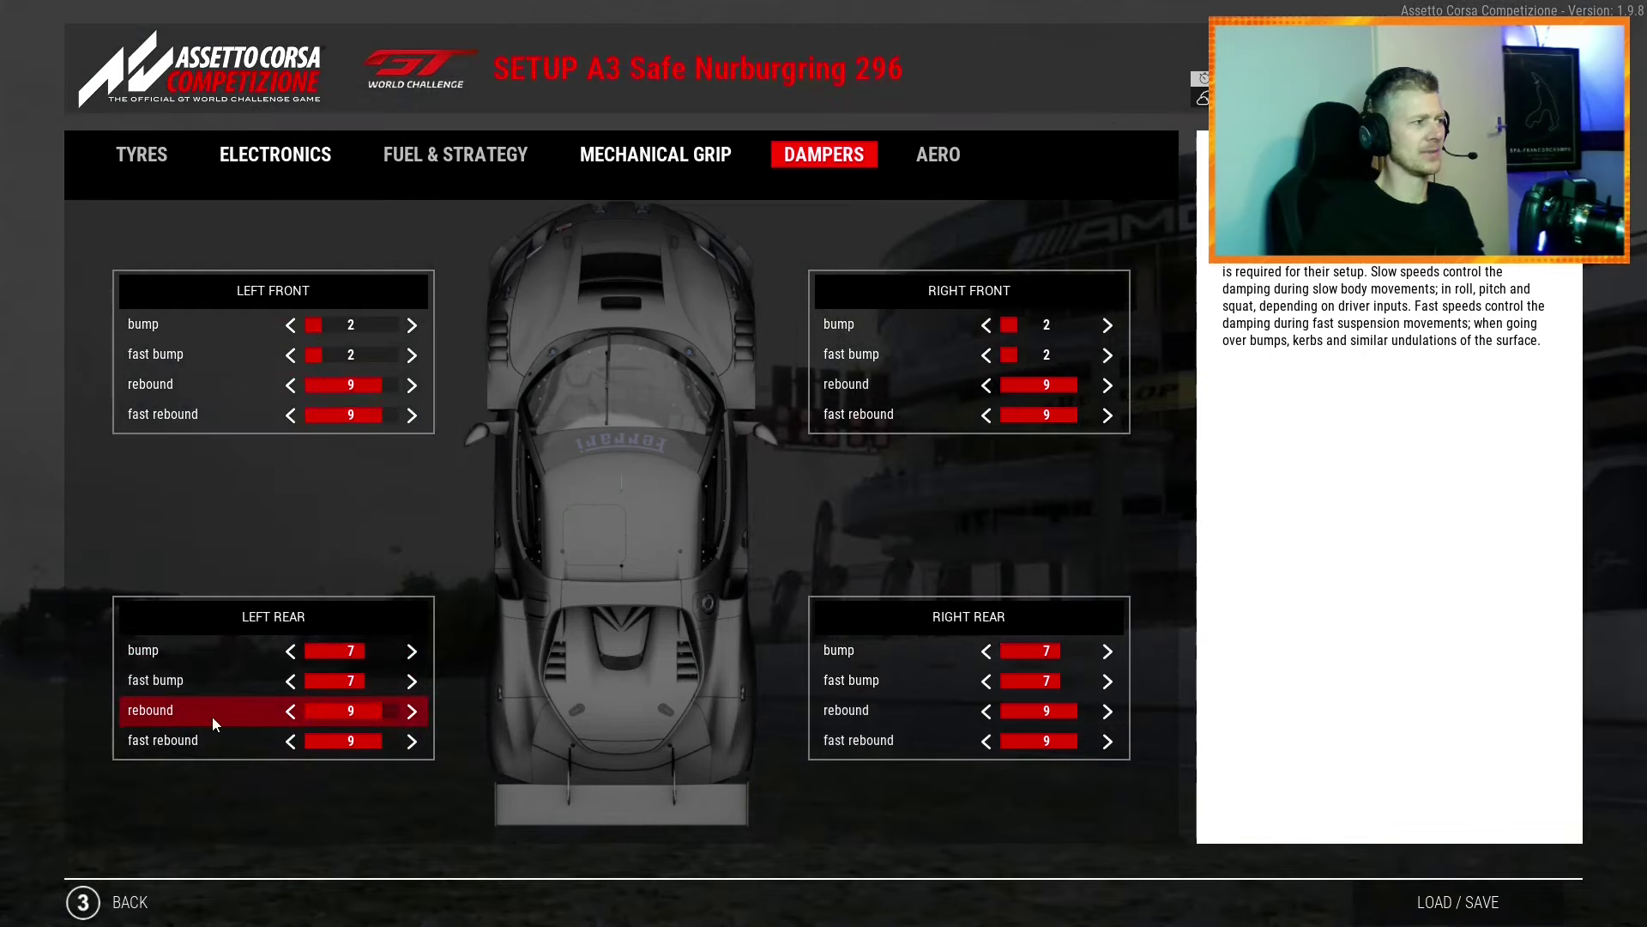
{"action": "left_click", "coordinate": [986, 652]}
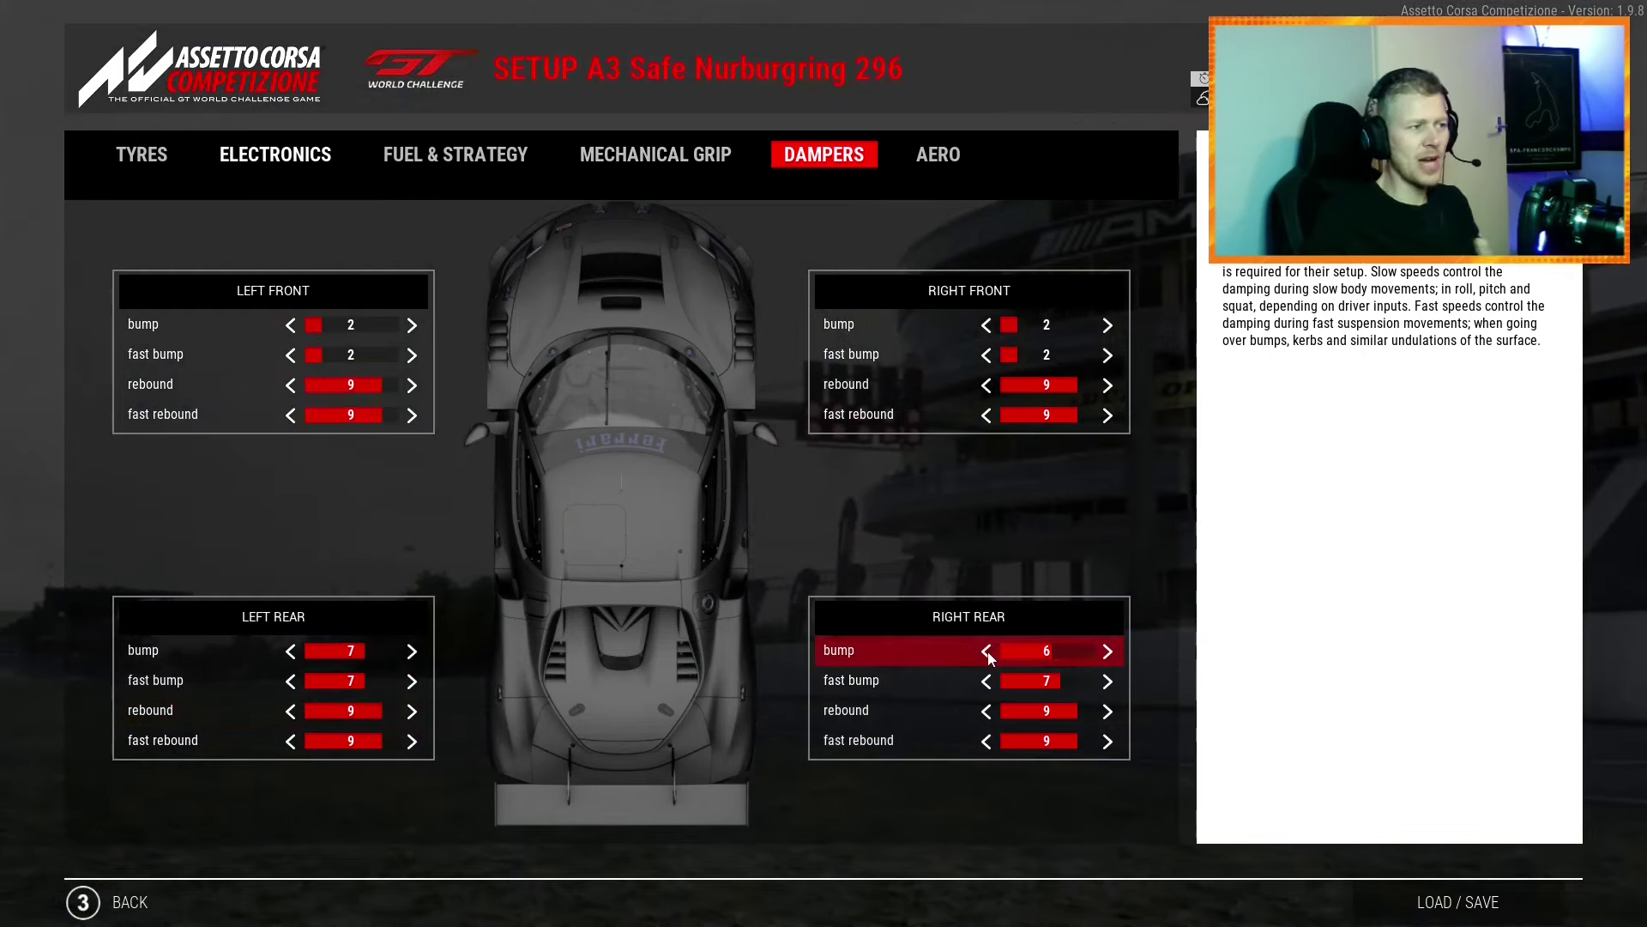
{"action": "left_click", "coordinate": [986, 681]}
{"action": "left_click", "coordinate": [987, 681]}
{"action": "left_click", "coordinate": [987, 681]}
{"action": "left_click", "coordinate": [986, 681]}
{"action": "left_click", "coordinate": [986, 682]}
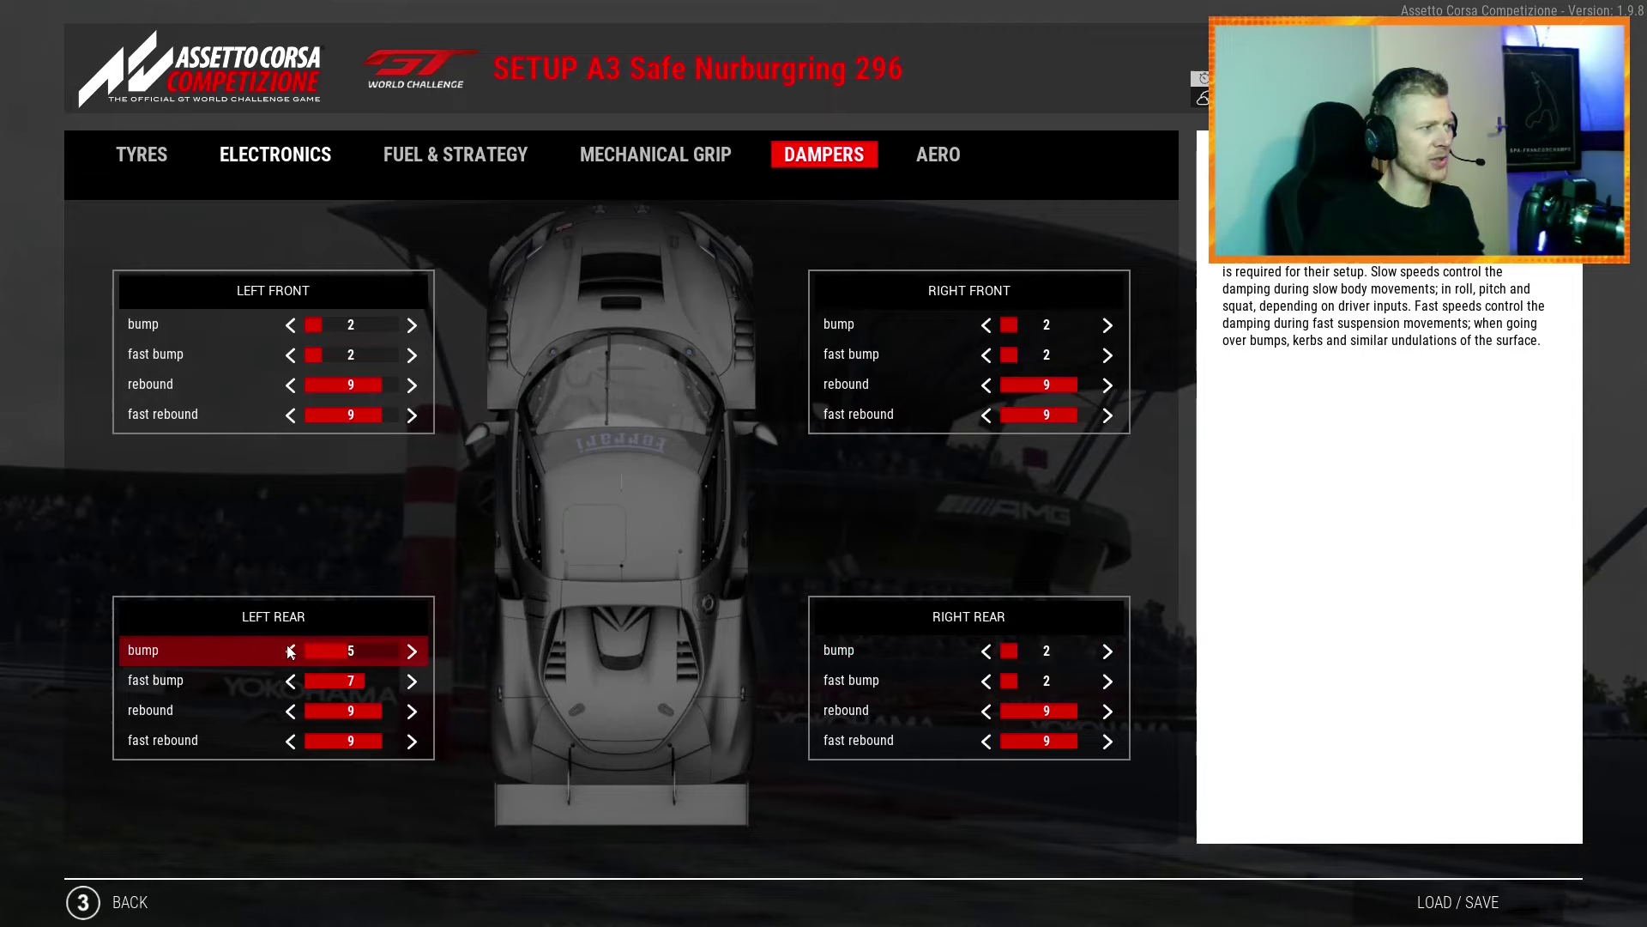
{"action": "left_click", "coordinate": [299, 688]}
{"action": "left_click", "coordinate": [299, 688]}
{"action": "left_click", "coordinate": [296, 686]}
{"action": "left_click", "coordinate": [296, 686]}
{"action": "left_click", "coordinate": [296, 686]}
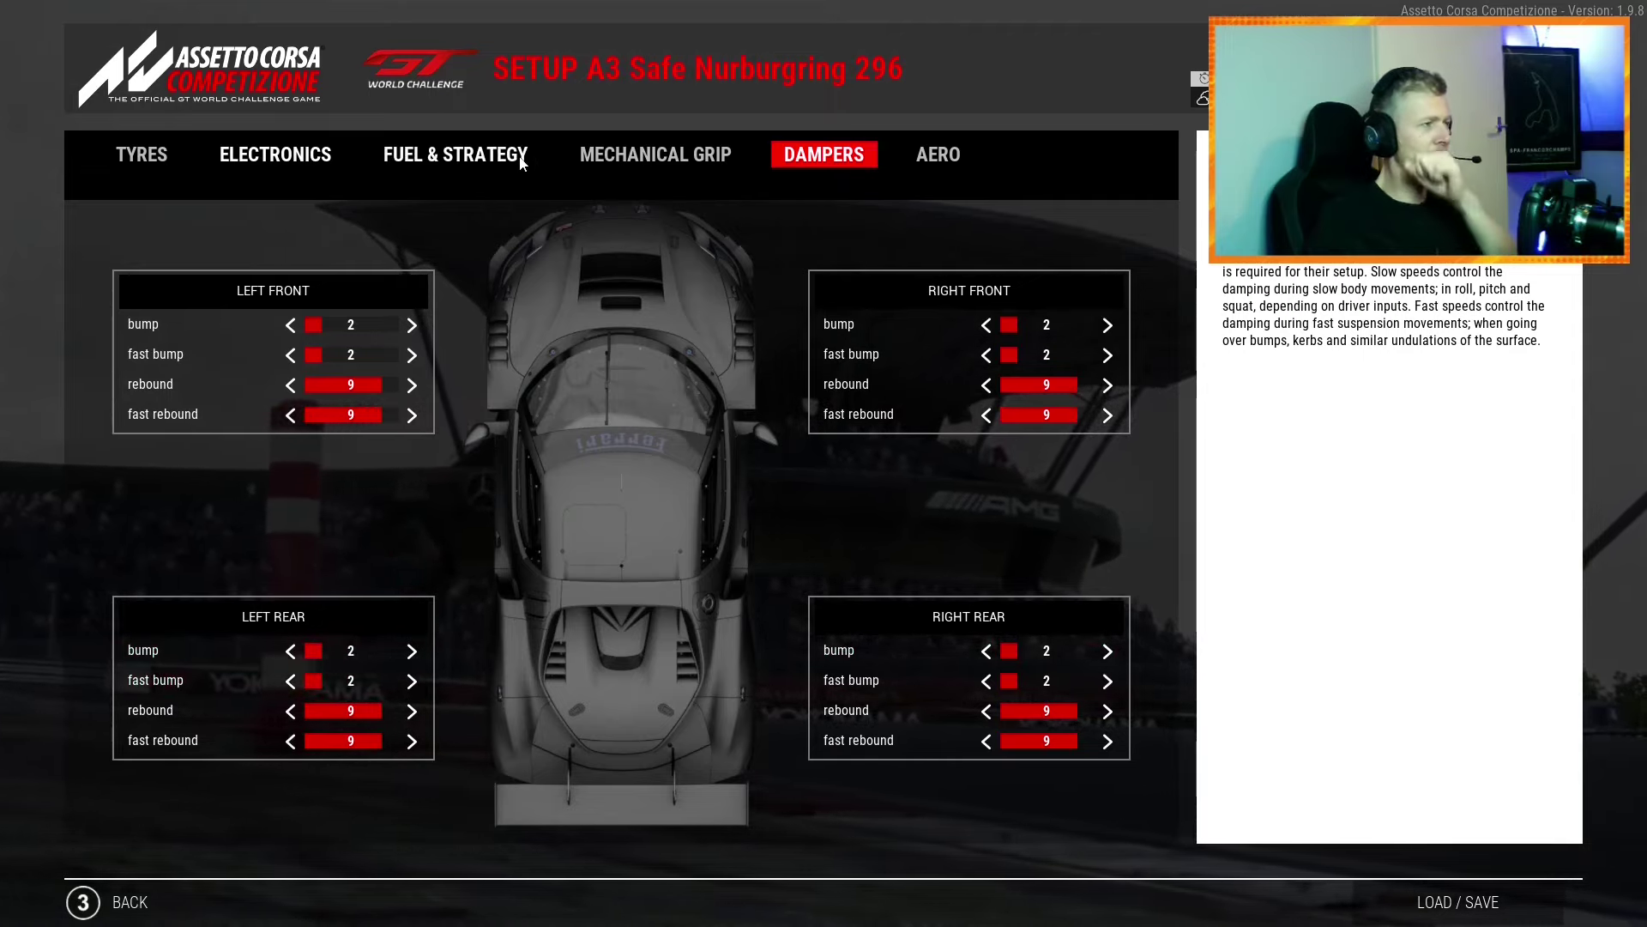
{"action": "left_click", "coordinate": [656, 155]}
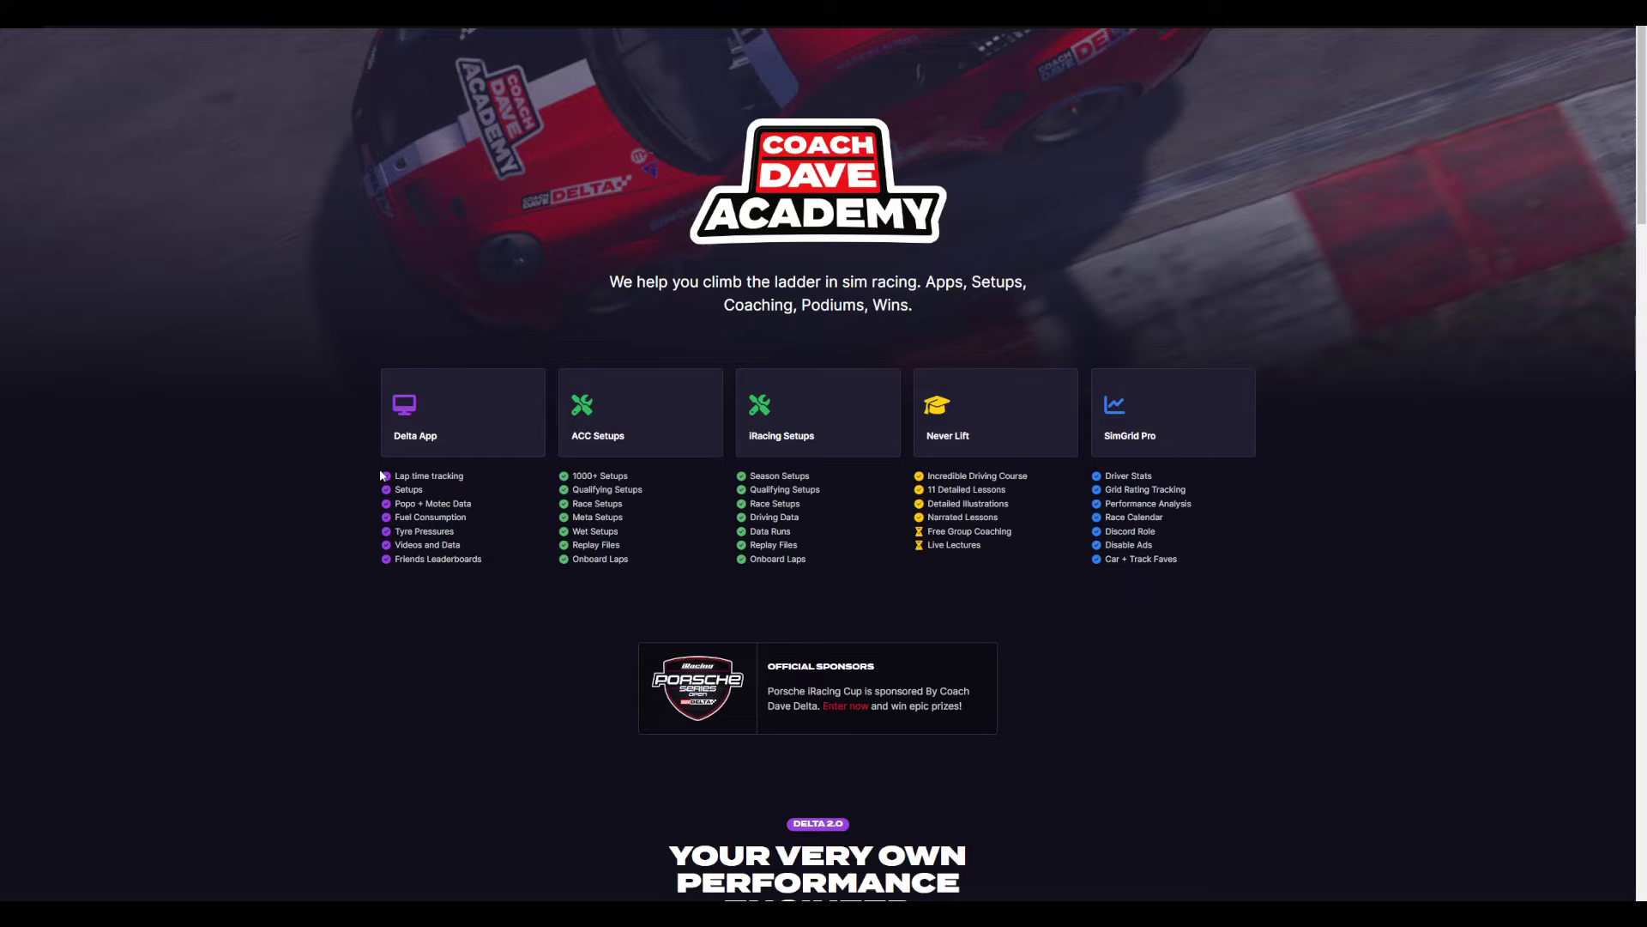
Step: Highlight the Delta App features and scroll through the homepage and ACC Setup Subscription page
{"action": "left_click_drag", "start_coordinate": [393, 474], "coordinate": [441, 494]}
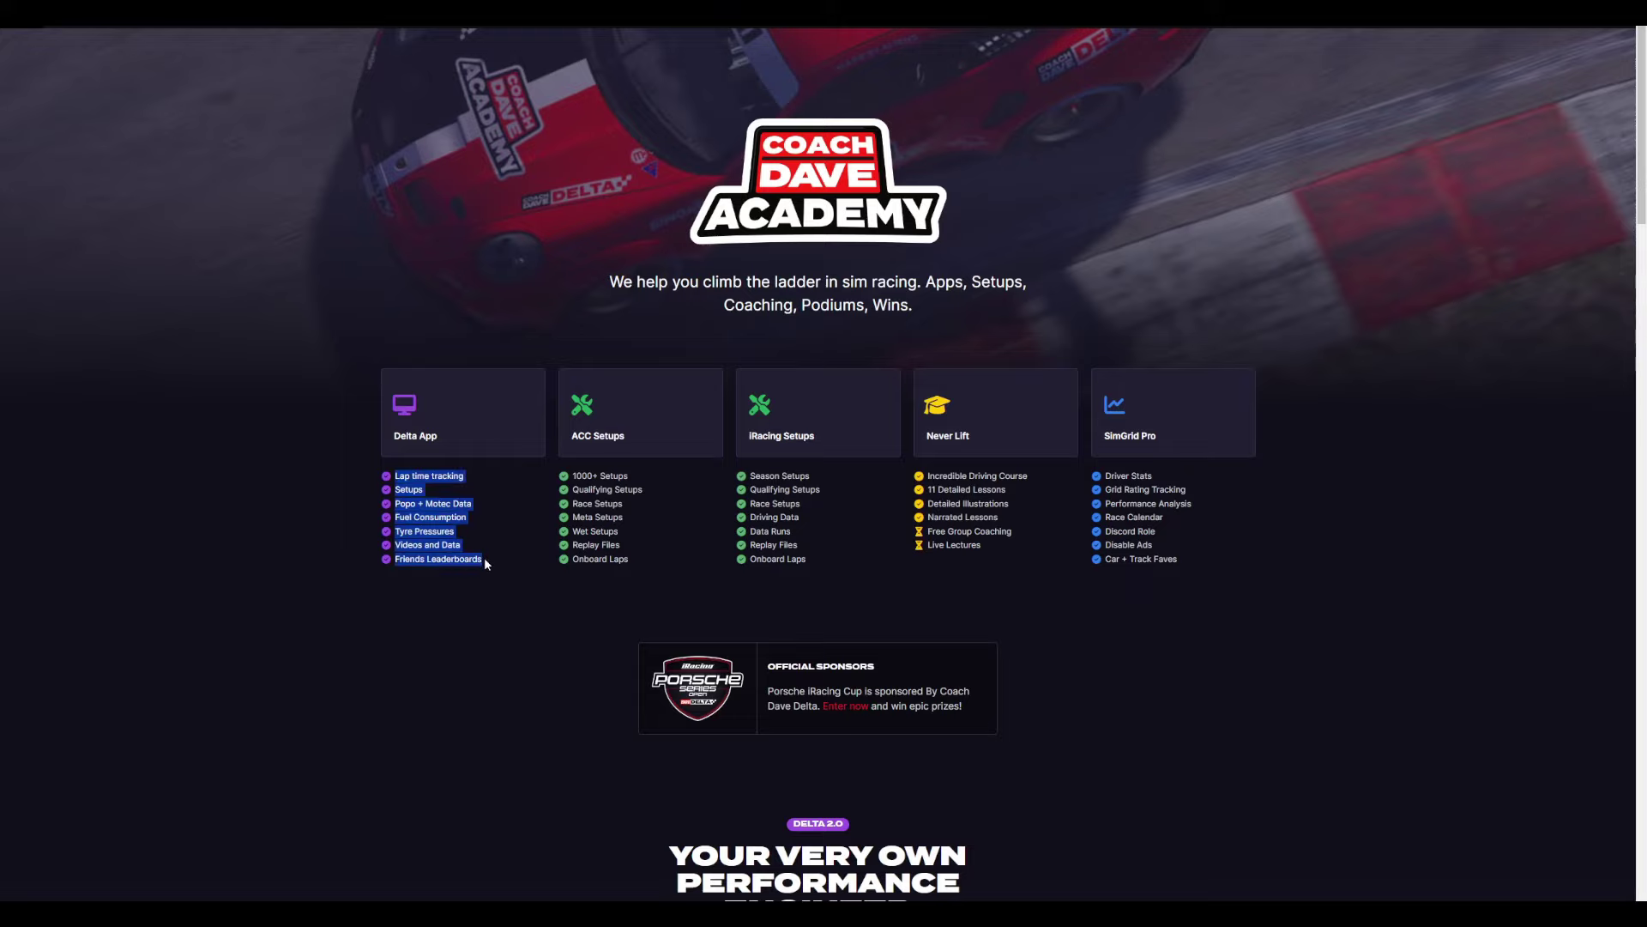
{"action": "scroll", "coordinate": [590, 561], "scroll_direction": "down", "scroll_amount": 4}
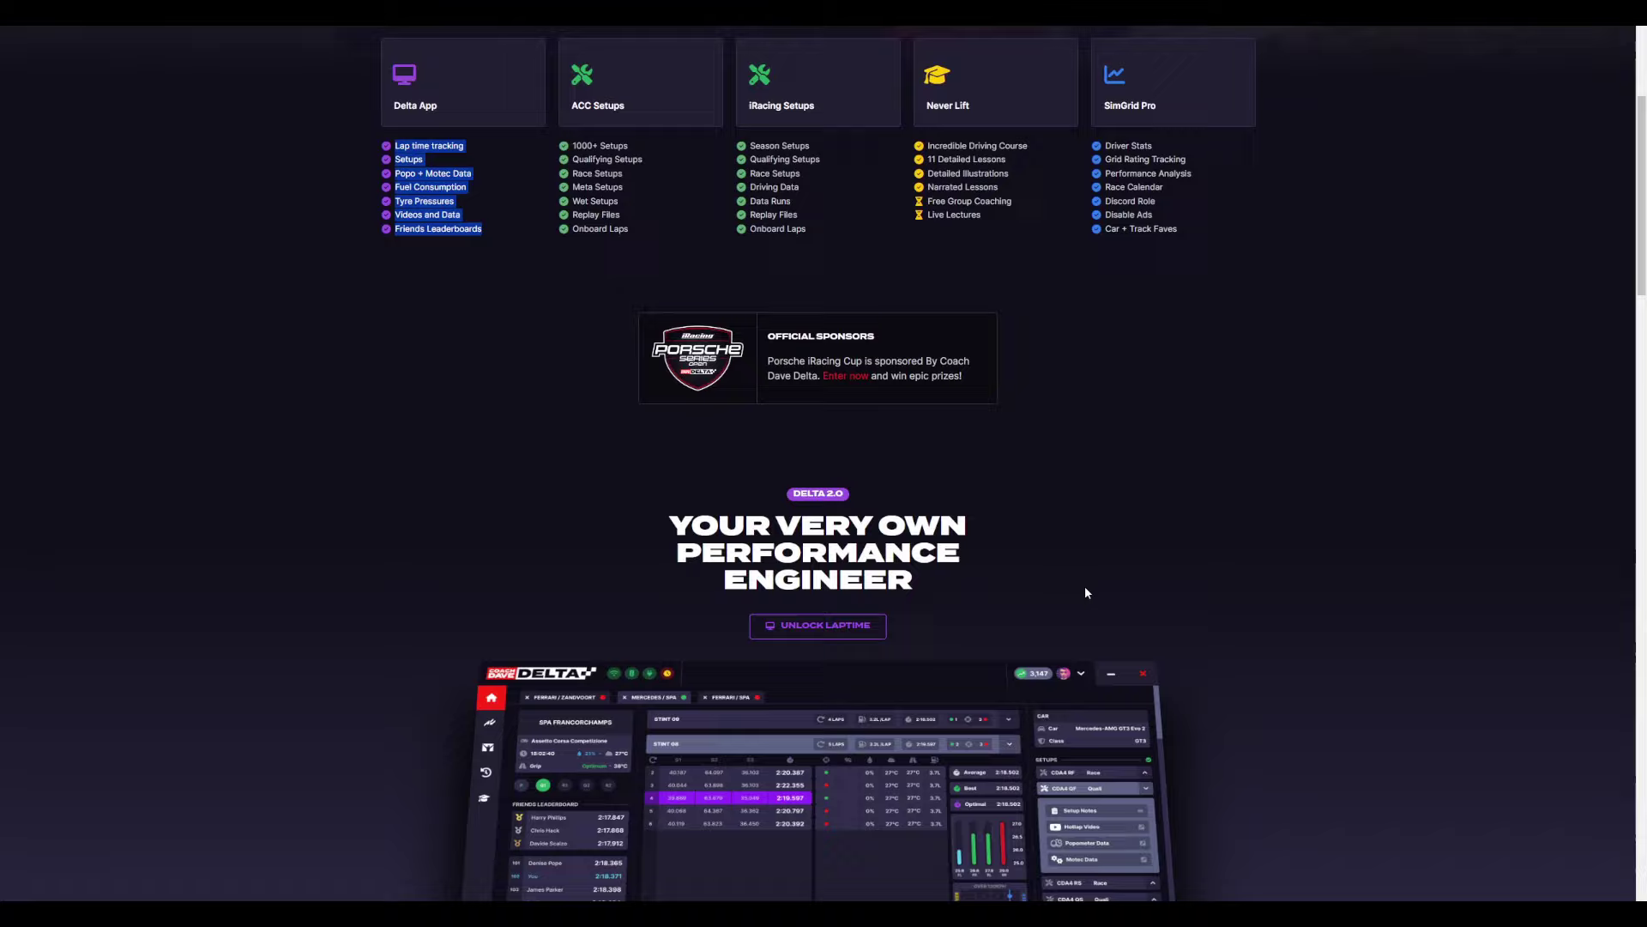
{"action": "scroll", "coordinate": [1084, 586], "scroll_direction": "down", "scroll_amount": 5}
{"action": "scroll", "coordinate": [1421, 481], "scroll_direction": "down", "scroll_amount": 5}
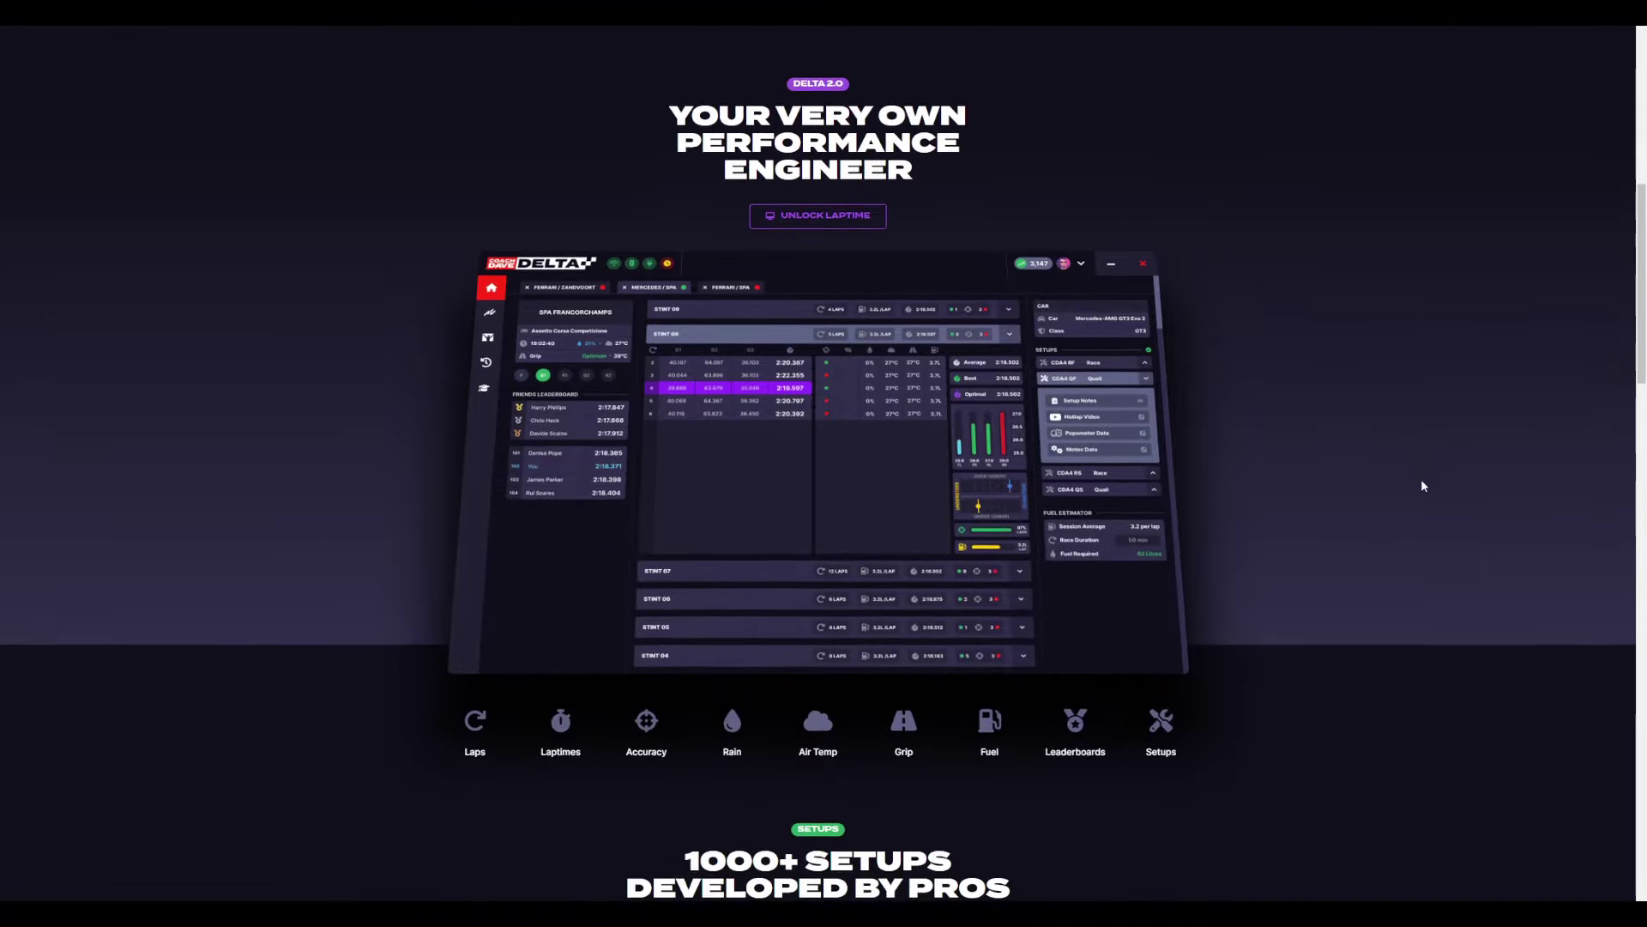
{"action": "scroll", "coordinate": [1397, 562], "scroll_direction": "down", "scroll_amount": 4}
{"action": "scroll", "coordinate": [1394, 556], "scroll_direction": "down", "scroll_amount": 2}
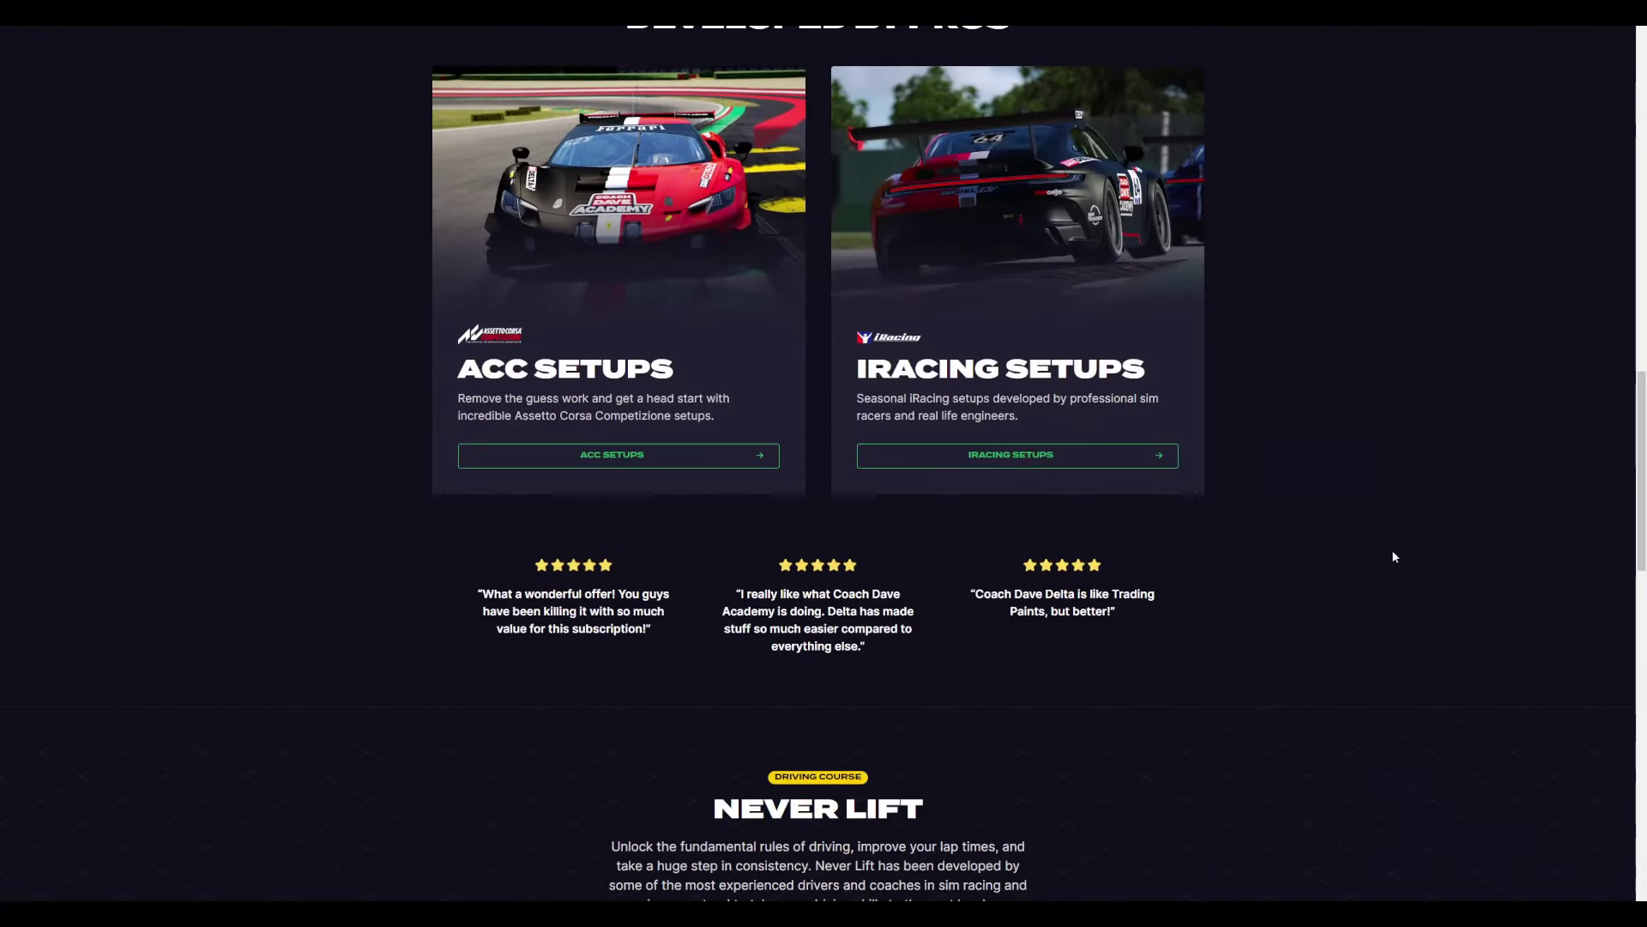
{"action": "scroll", "coordinate": [1386, 513], "scroll_direction": "down", "scroll_amount": 5}
{"action": "scroll", "coordinate": [1271, 403], "scroll_direction": "down", "scroll_amount": 10}
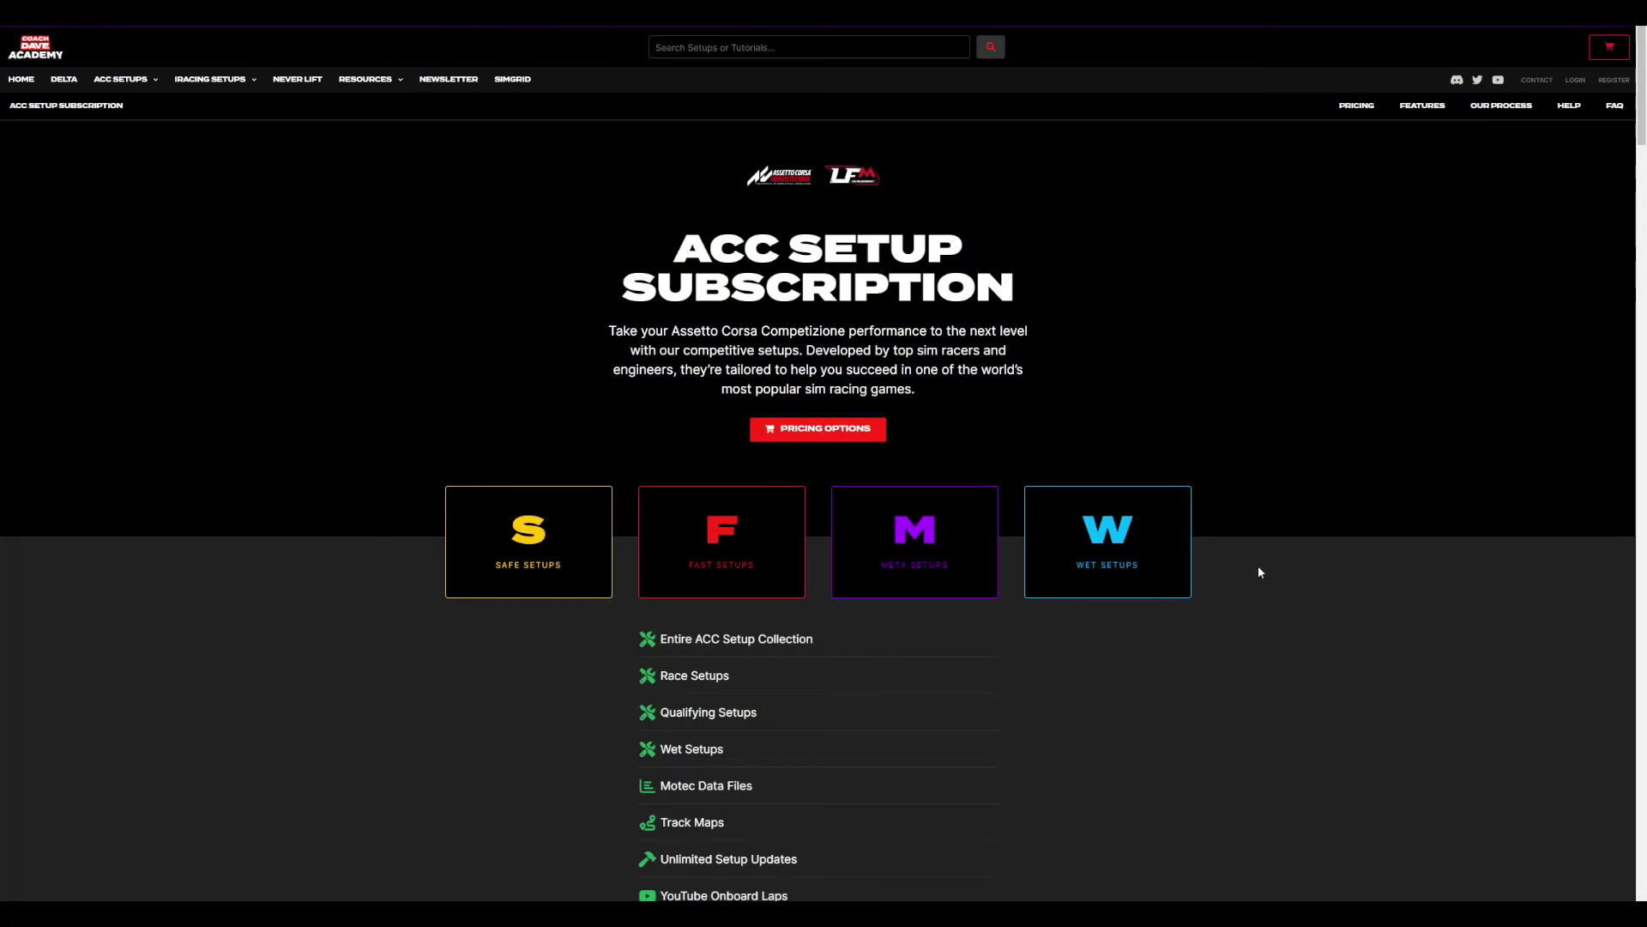
{"action": "scroll", "coordinate": [1261, 572], "scroll_direction": "down", "scroll_amount": 3}
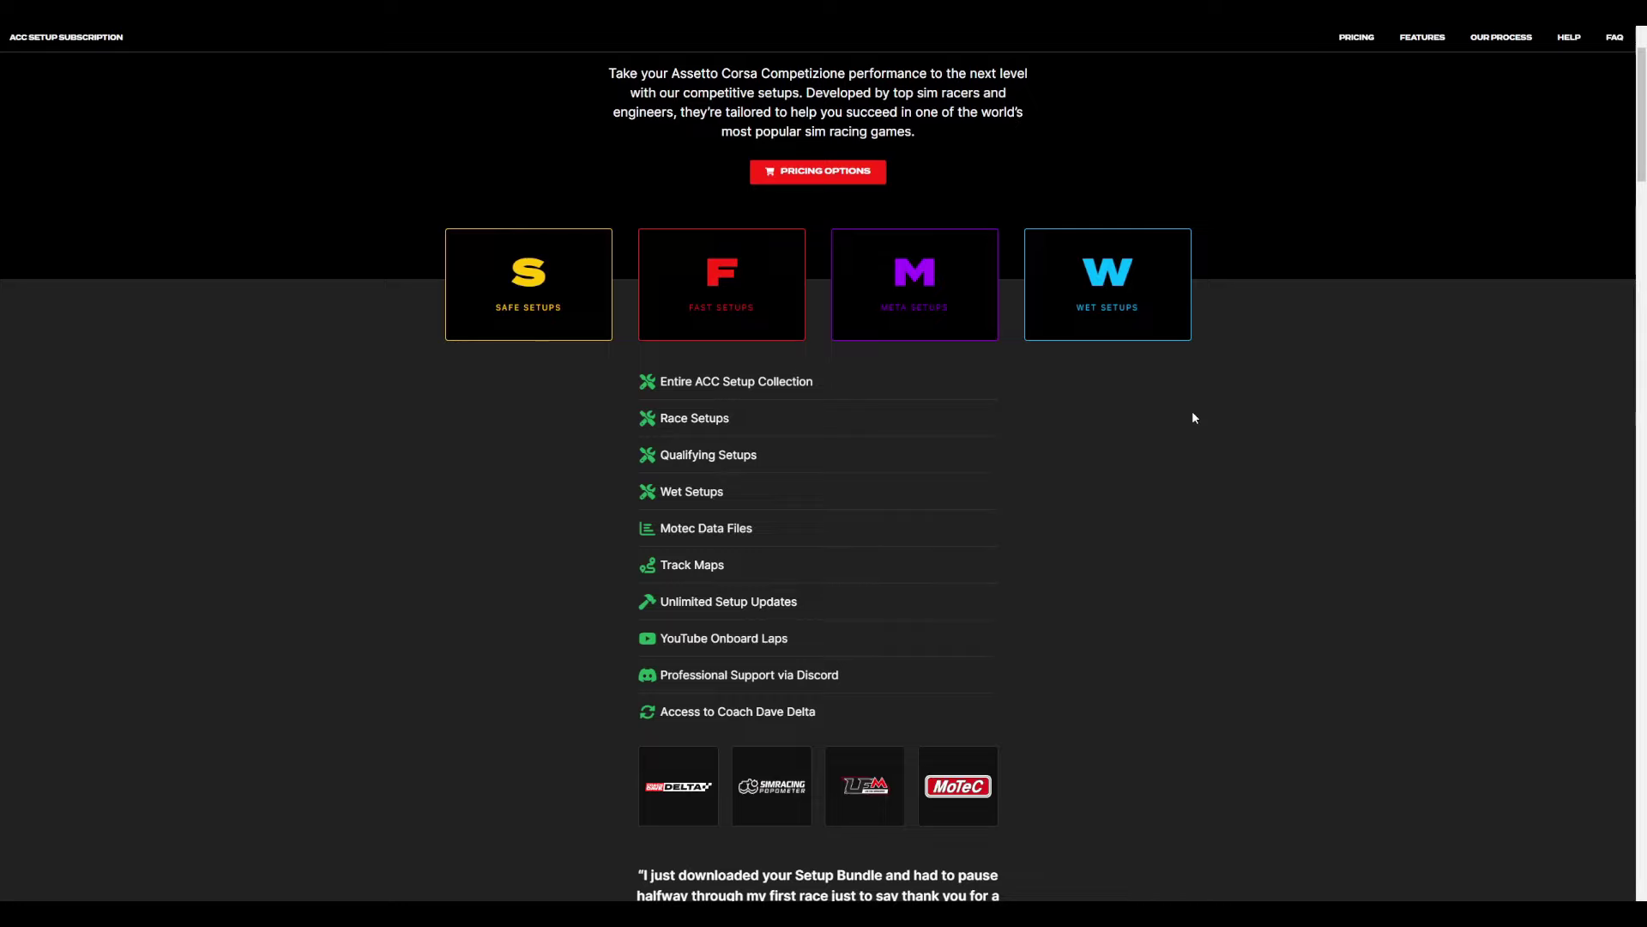
{"action": "scroll", "coordinate": [1193, 414], "scroll_direction": "down", "scroll_amount": 3}
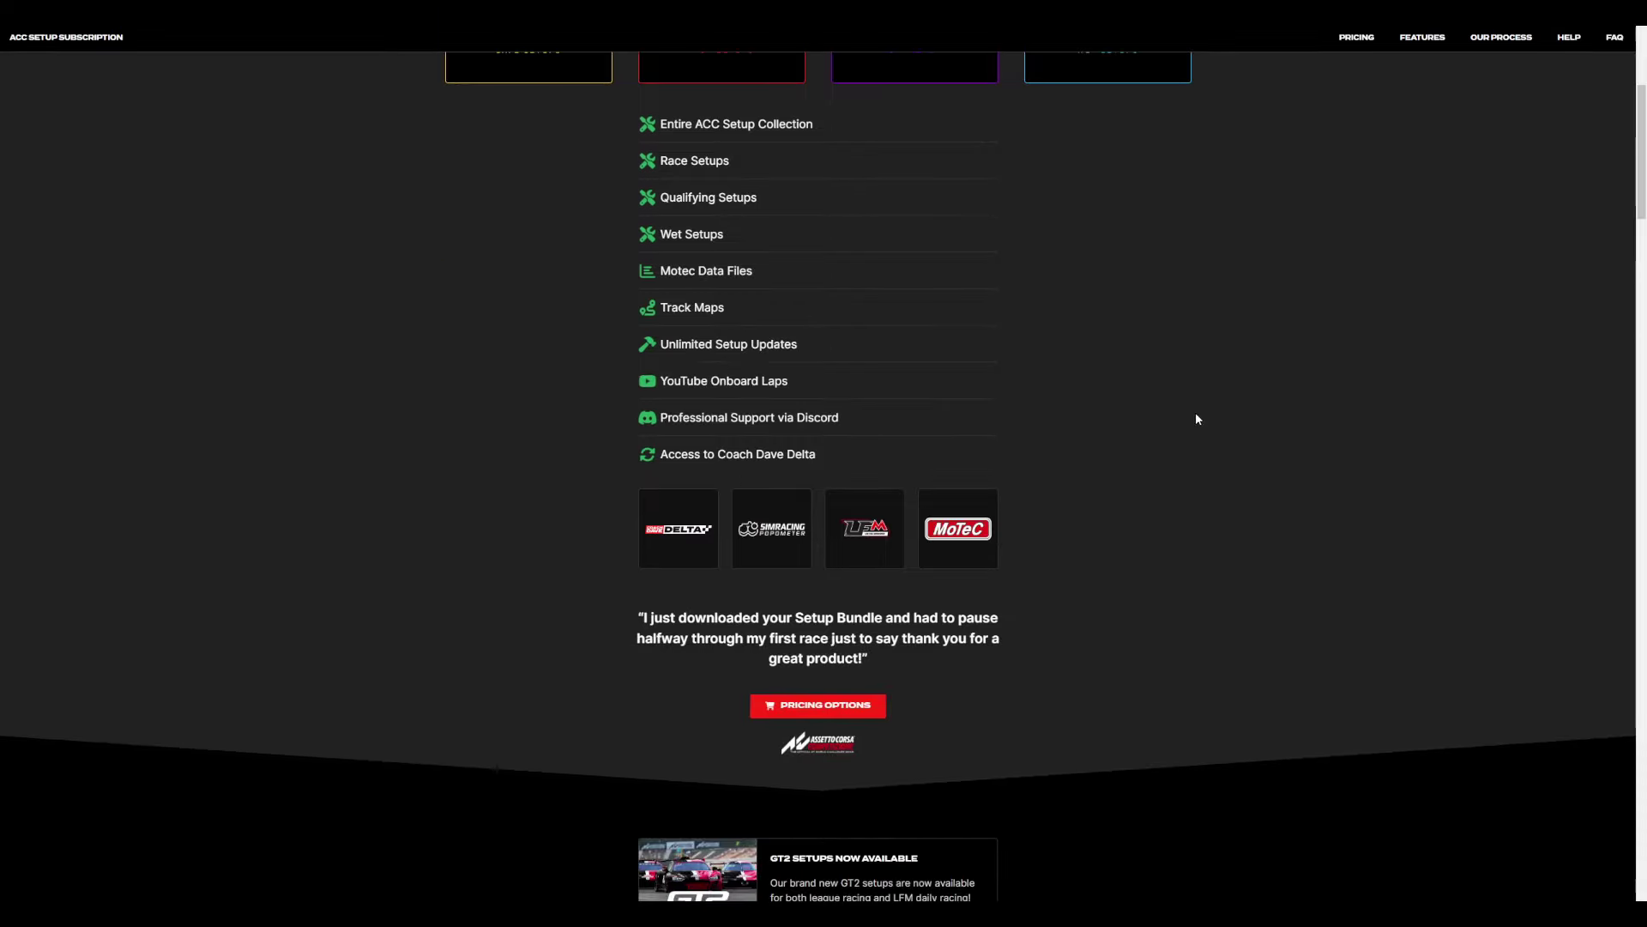